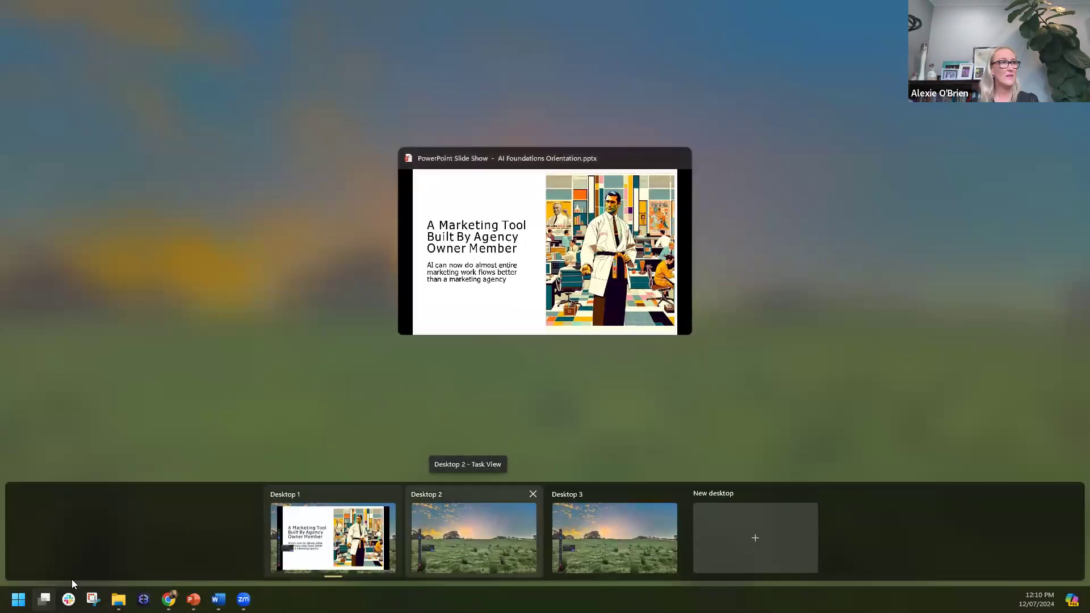
click(474, 493)
key(super+Tab)
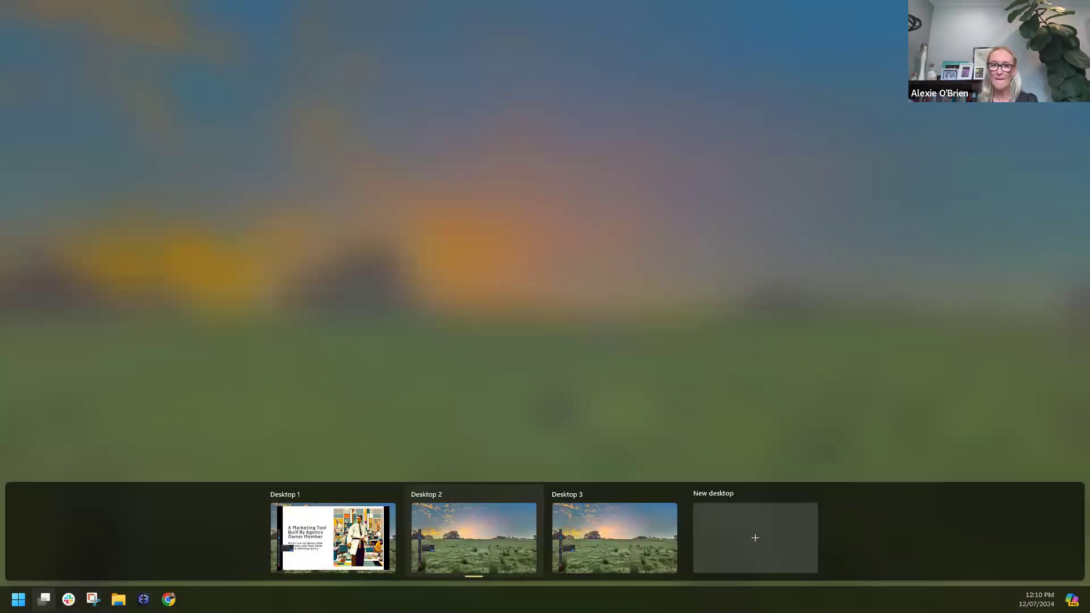
key(Escape)
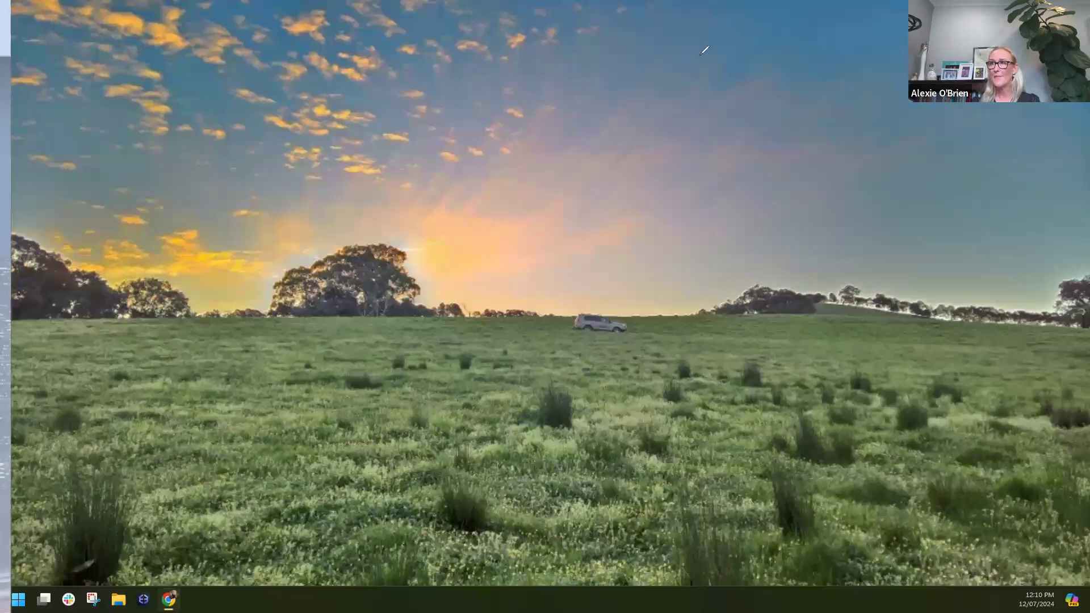
key(alt+Tab)
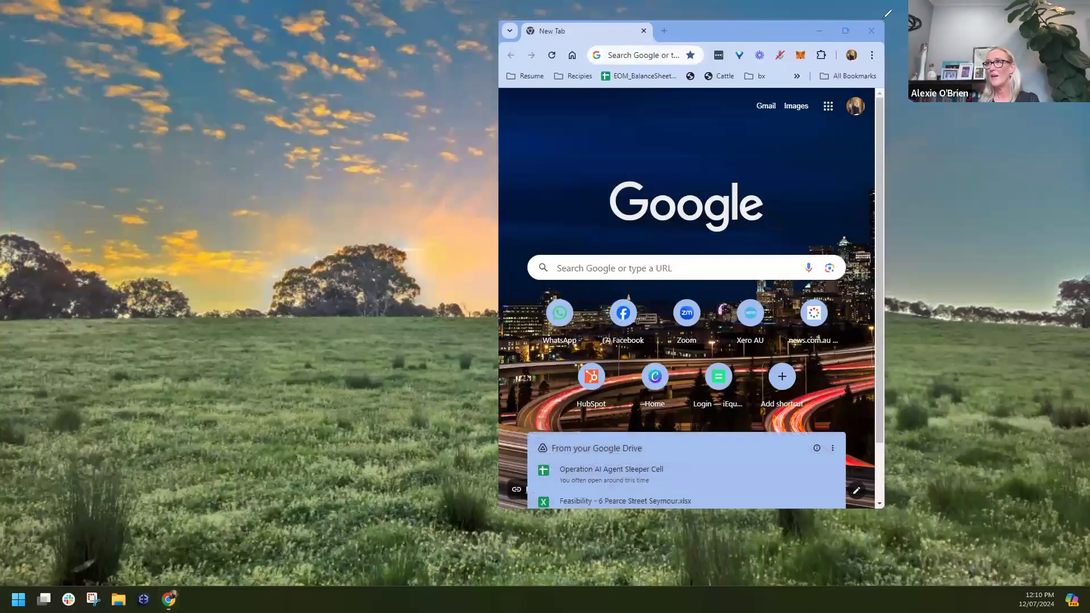
key(ctrl+super+Left)
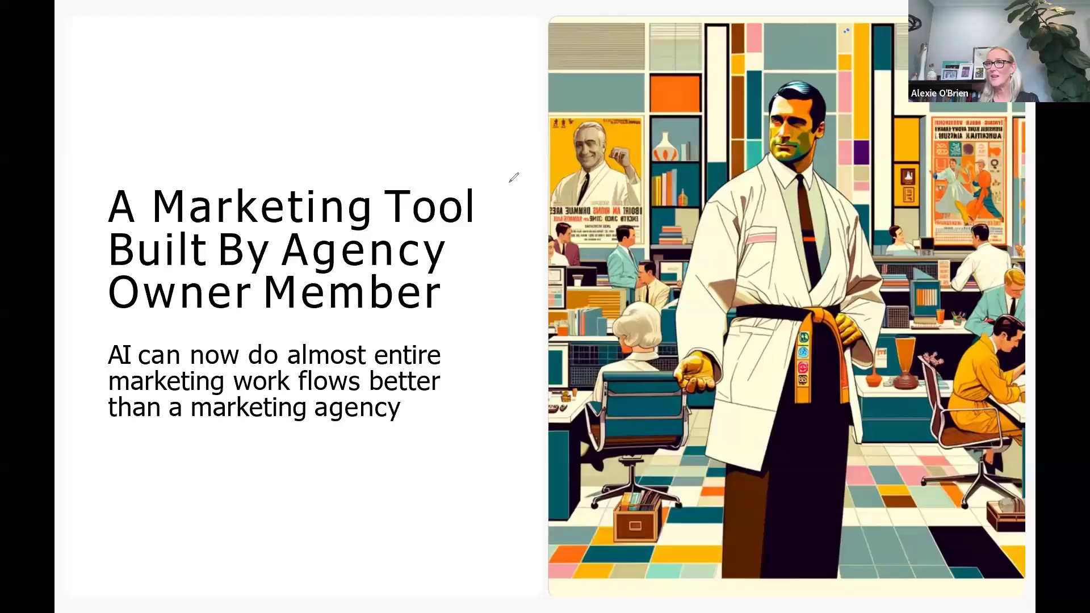
click(44, 599)
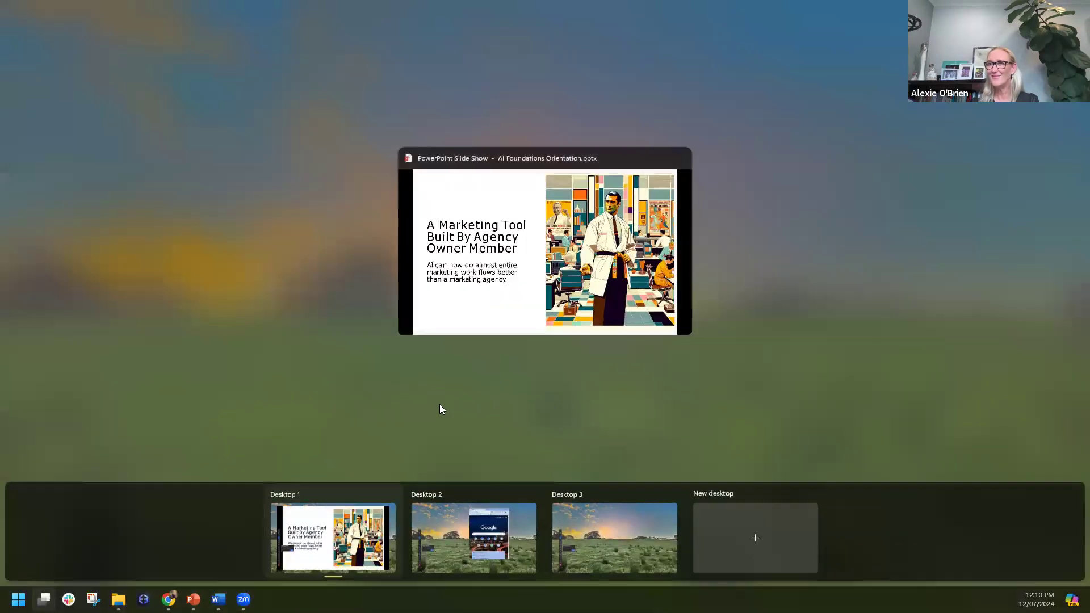
click(356, 280)
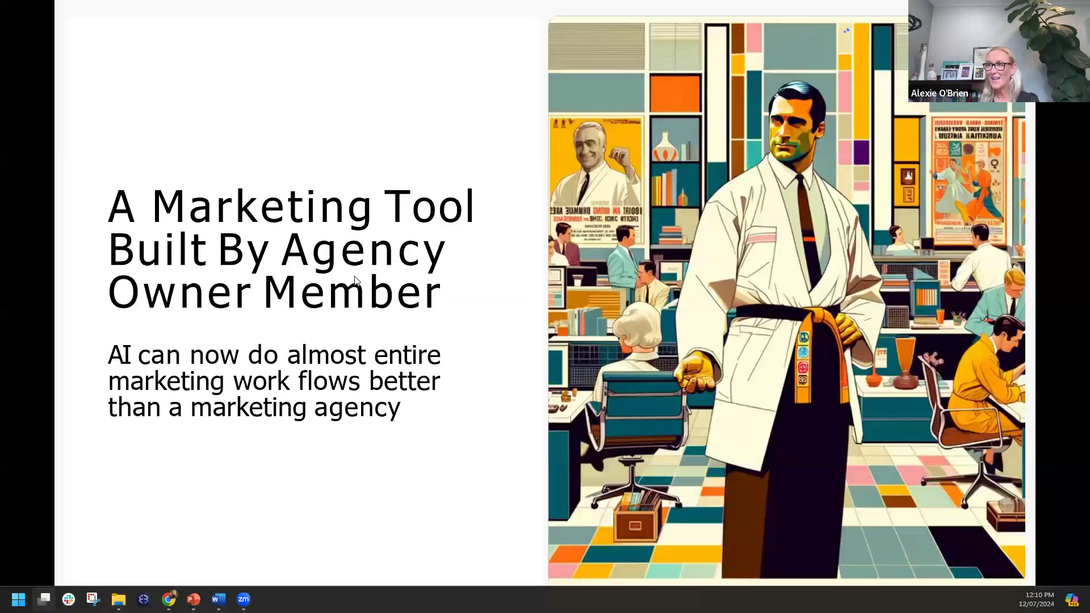
key(ctrl+super+Right)
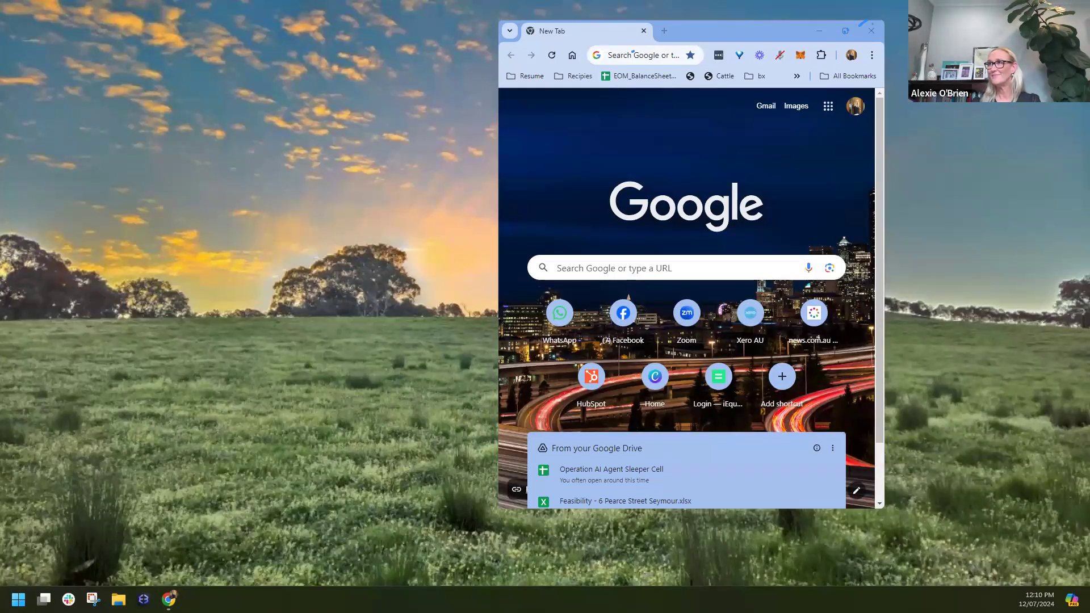
key(ctrl+super+Left)
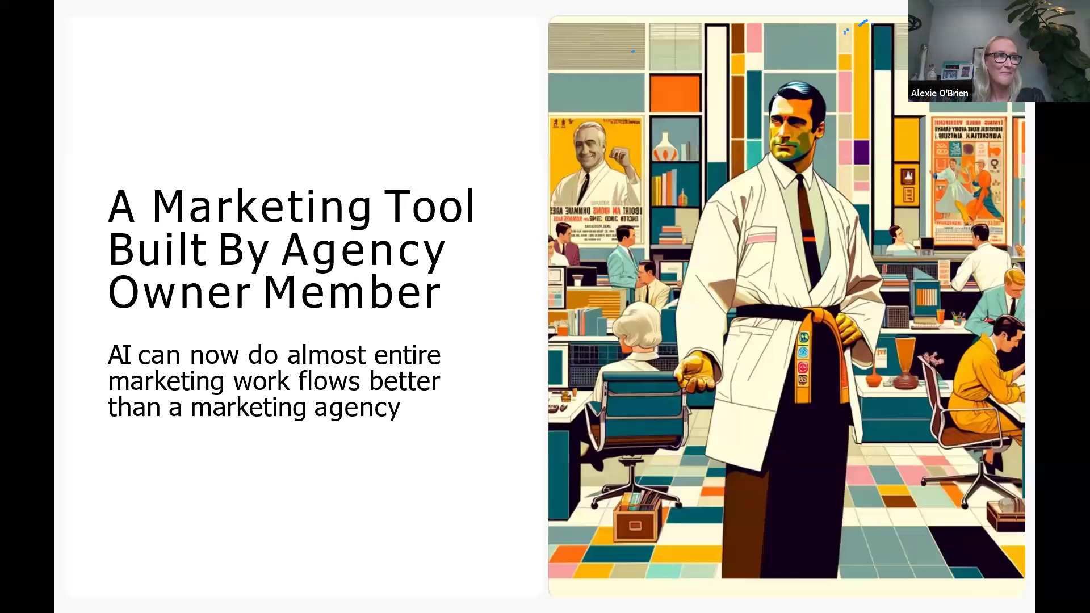
click(44, 599)
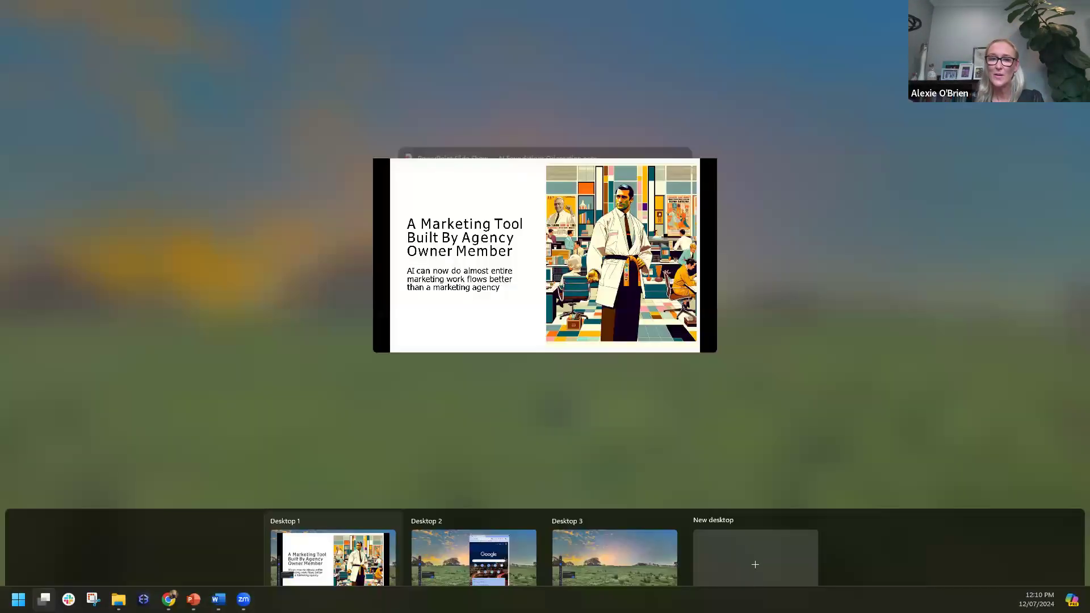
click(554, 243)
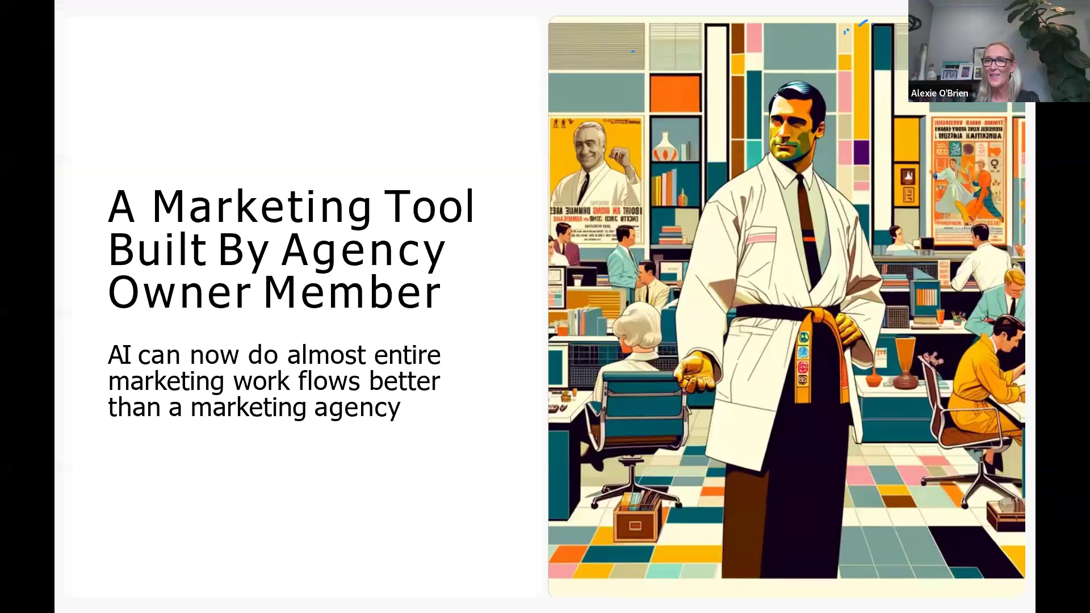
- Switch to the Chrome window showing the AI Marketing Agency (Outbound Sequence) GPT and maximize it
key(alt+Tab)
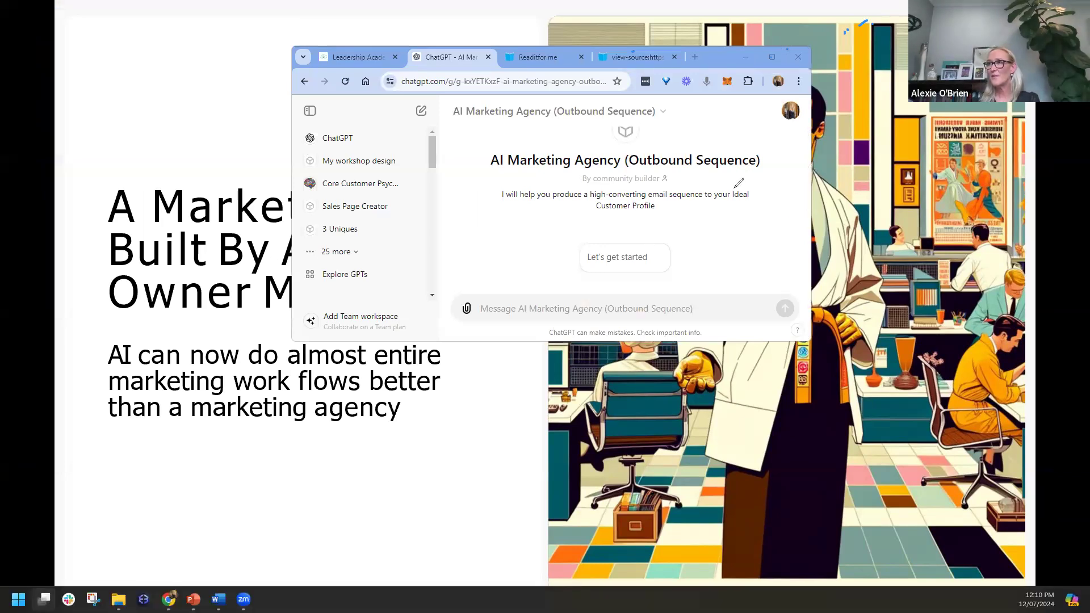
click(44, 599)
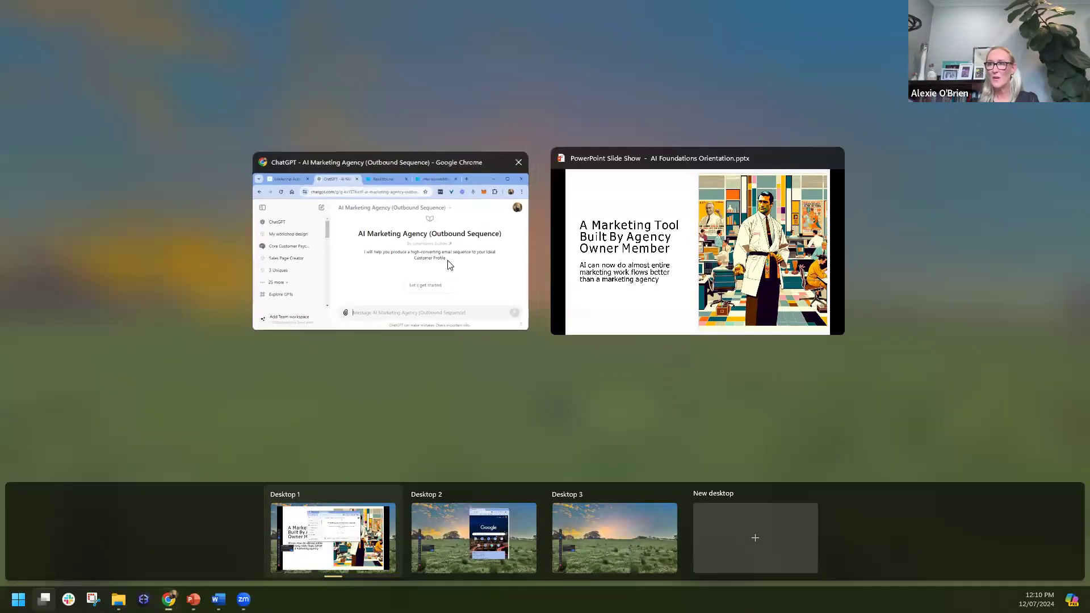
click(427, 305)
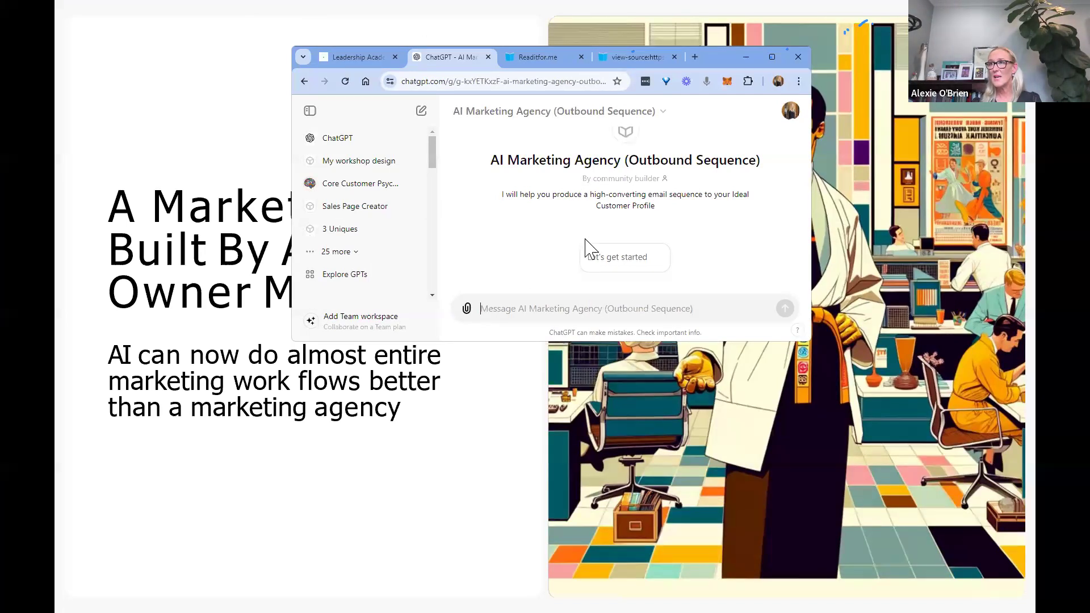
click(772, 56)
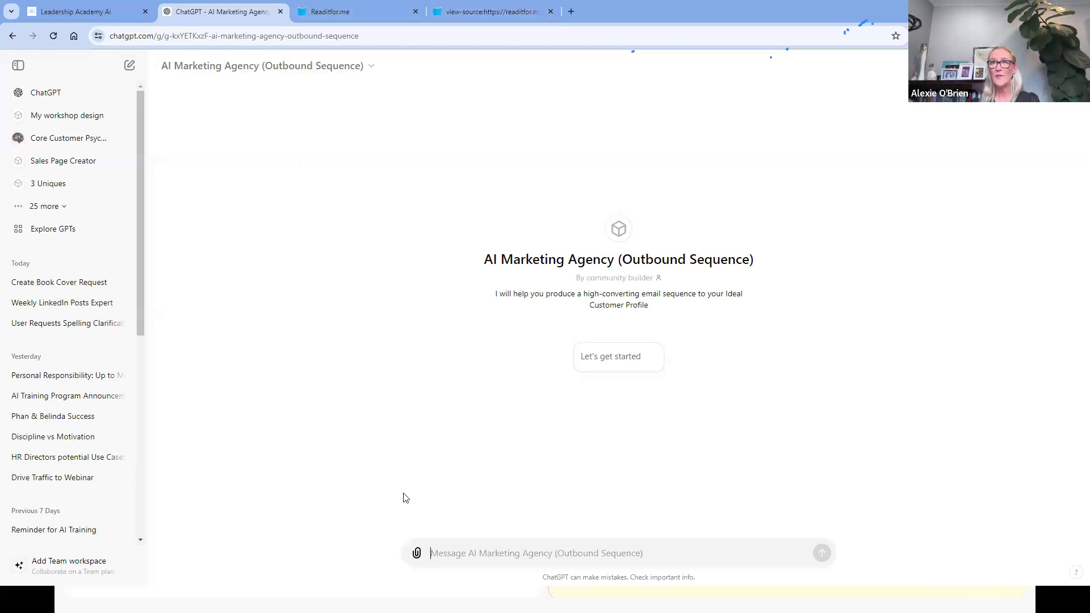
- Start the chat with "Let's get started" and send the example sentence "I sell AI Training that helps business coaches launch and scale a $1M/year AI Consultancy."
click(611, 362)
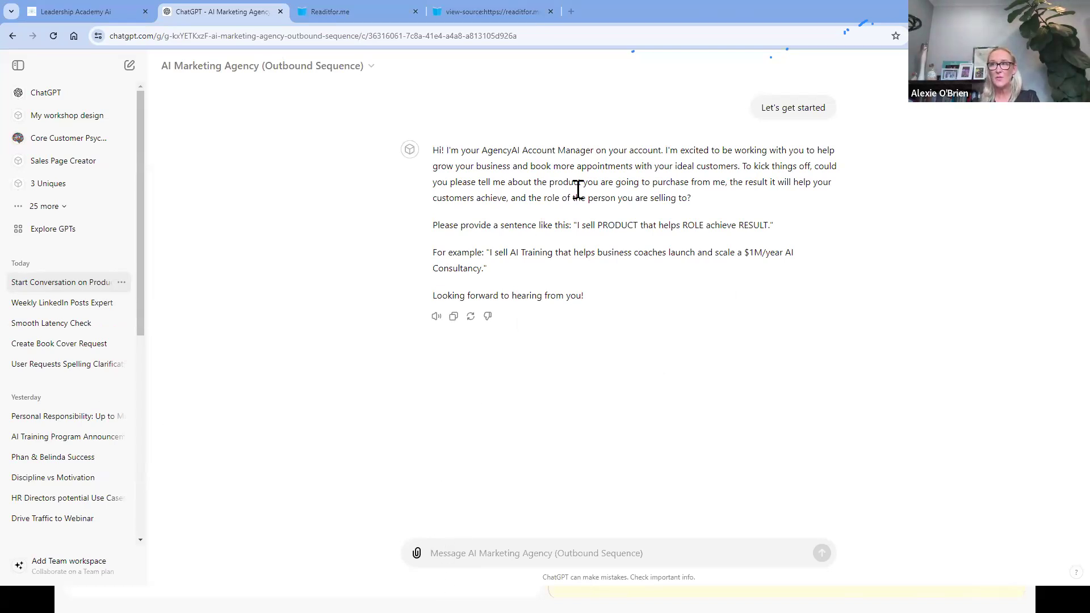
drag(491, 255, 492, 270)
key(ctrl+c)
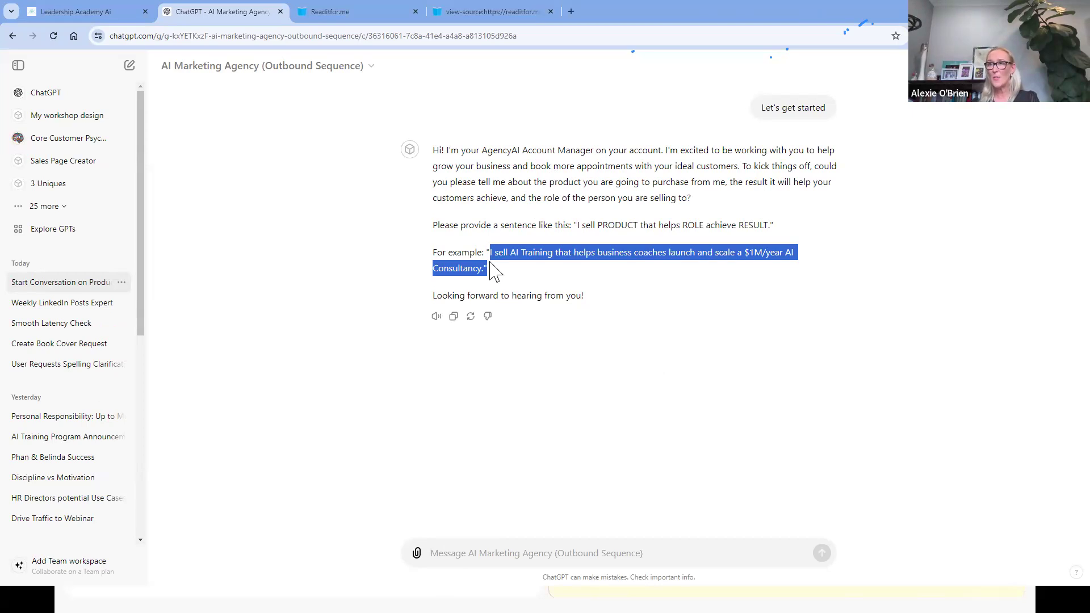
click(444, 550)
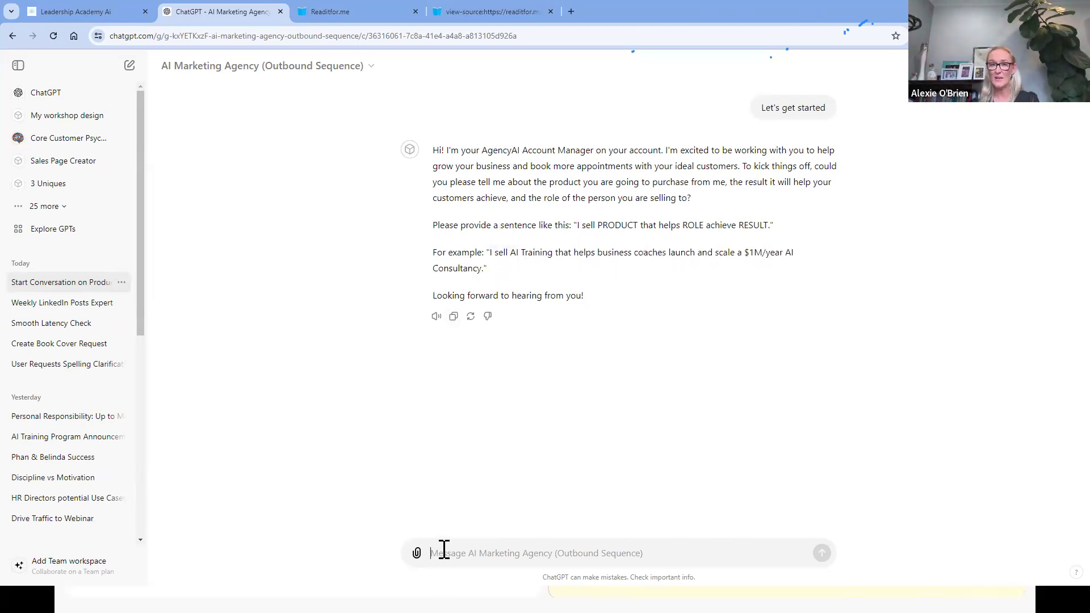
key(ctrl+v)
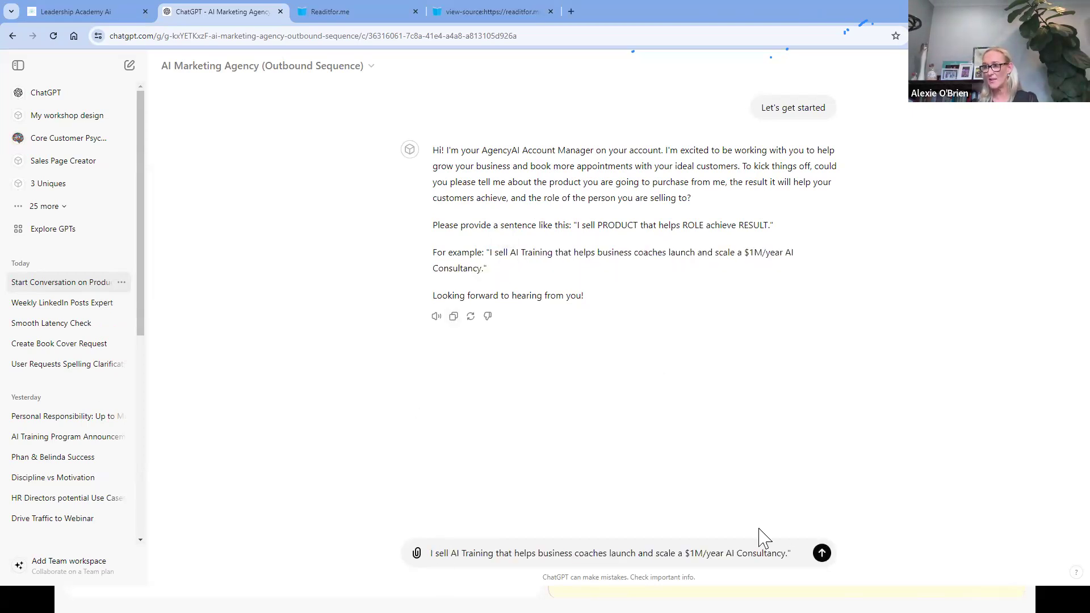
click(821, 554)
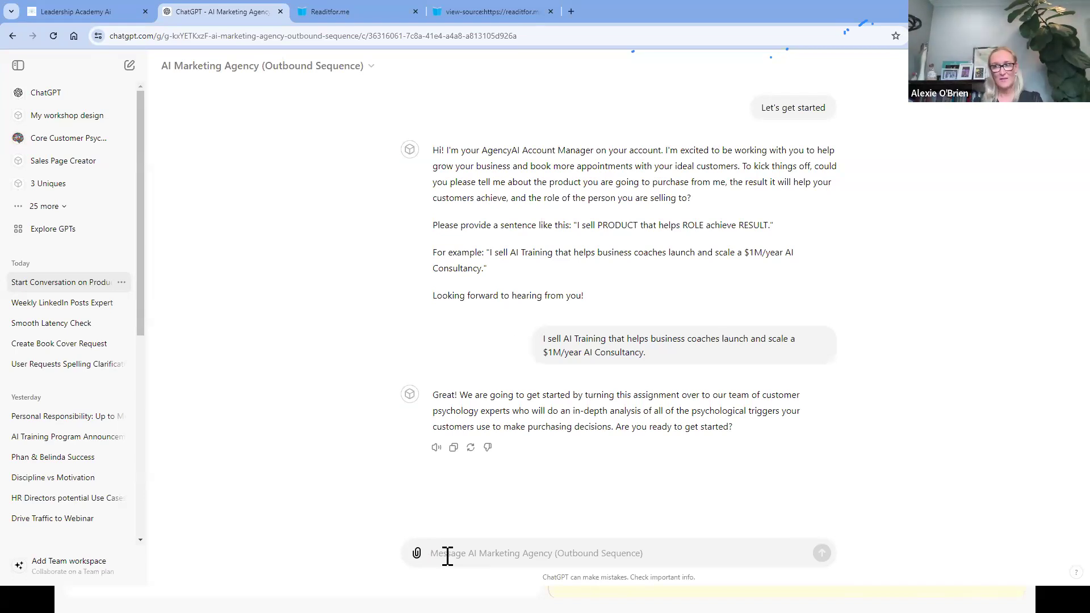
- Reply "yes" to start the customer psychology analysis
text(yes)
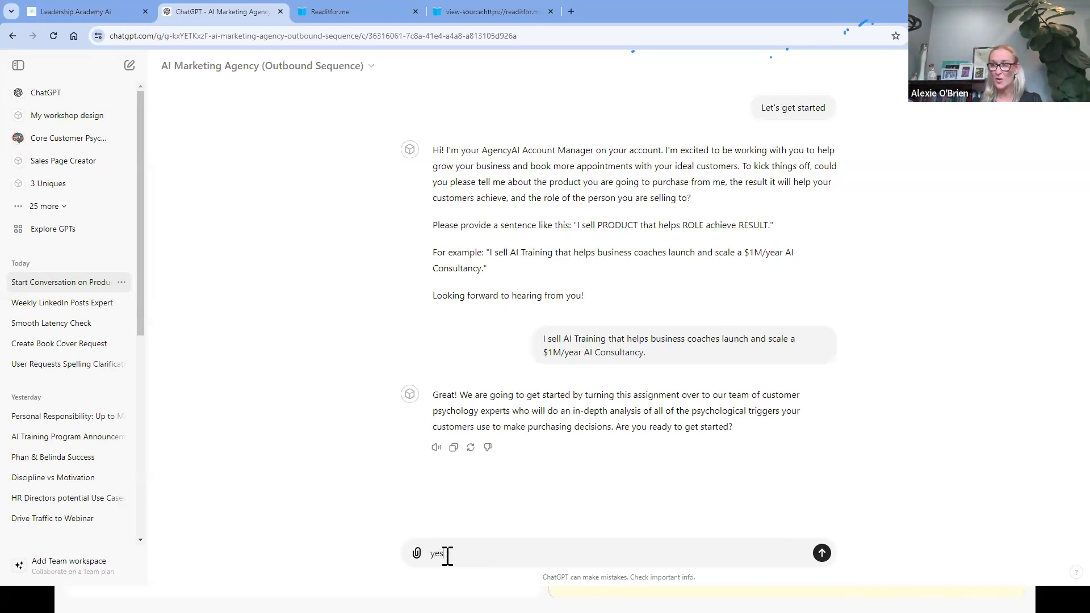
key(Return)
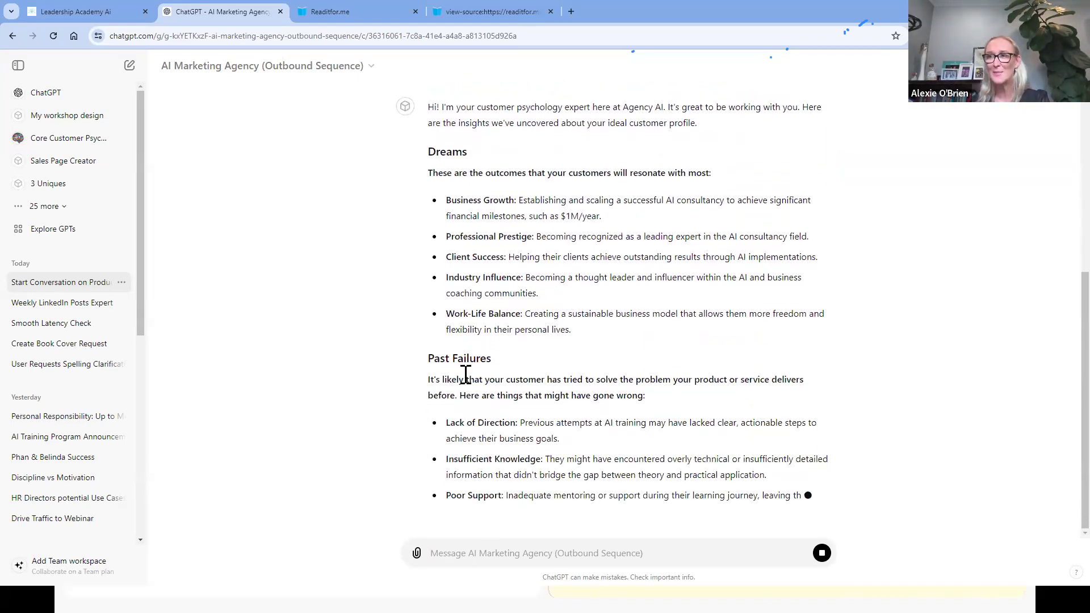
- Review the ideal customer profile insights, covering the Dreams, Past Failures, Fears, Suspicions and Enemies sections
scroll(465, 375, up, 1)
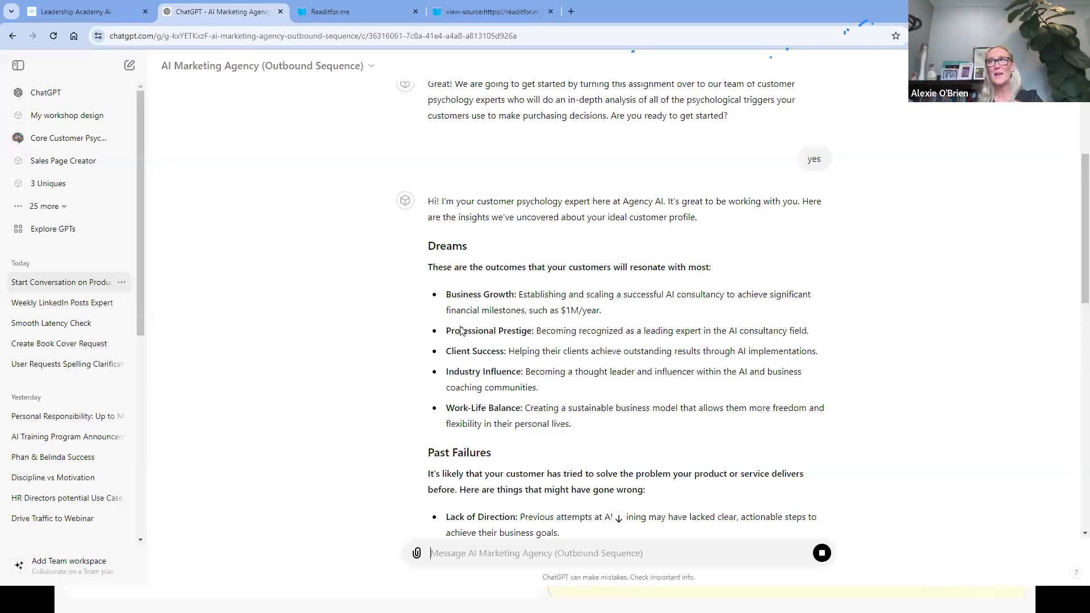
scroll(471, 318, up, 4)
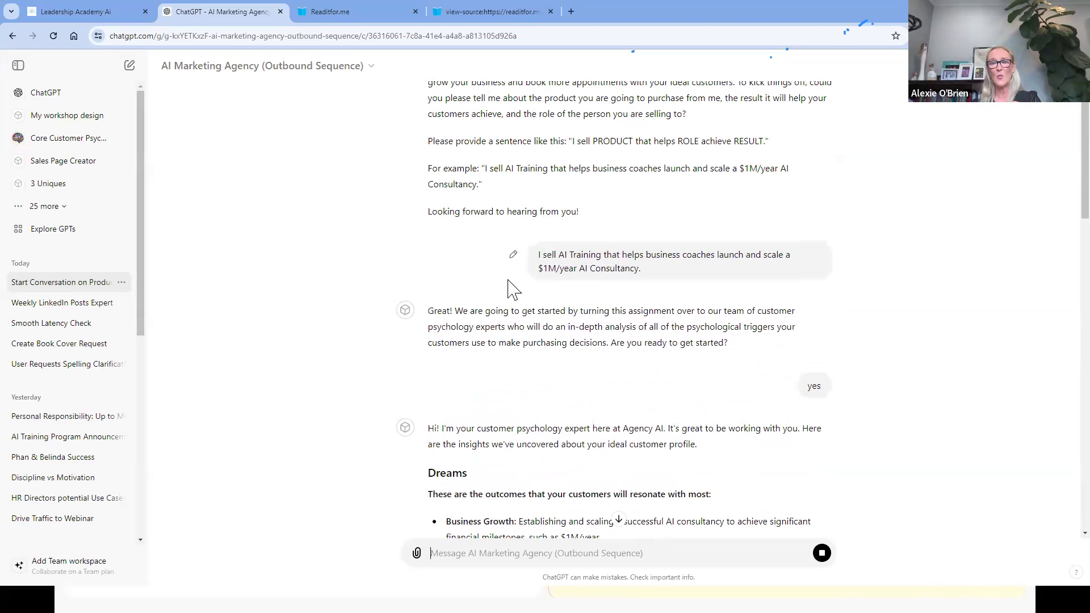
scroll(514, 287, down, 3)
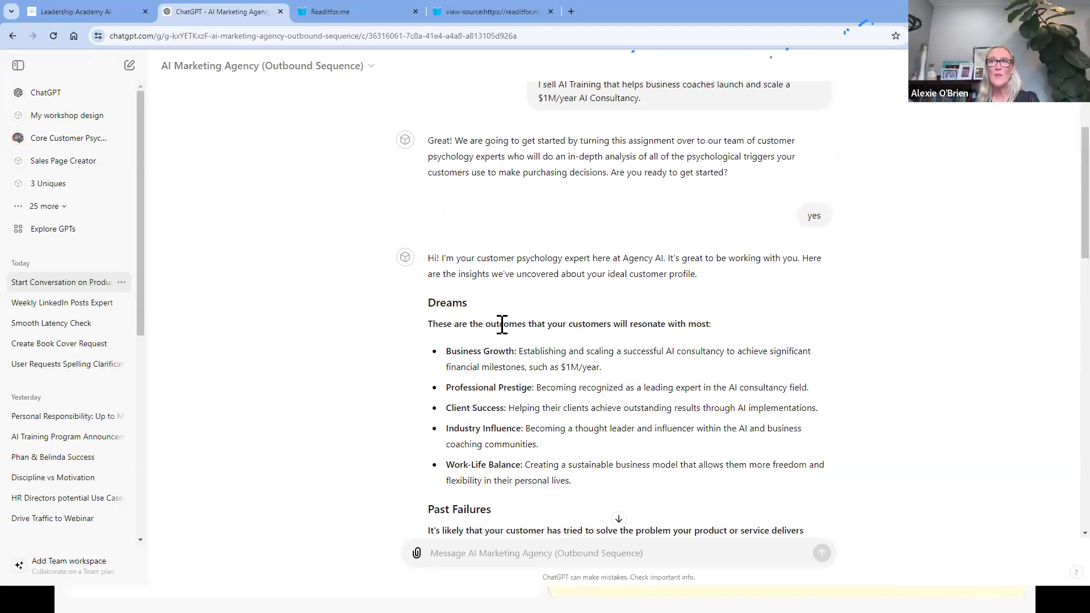
scroll(500, 324, down, 1)
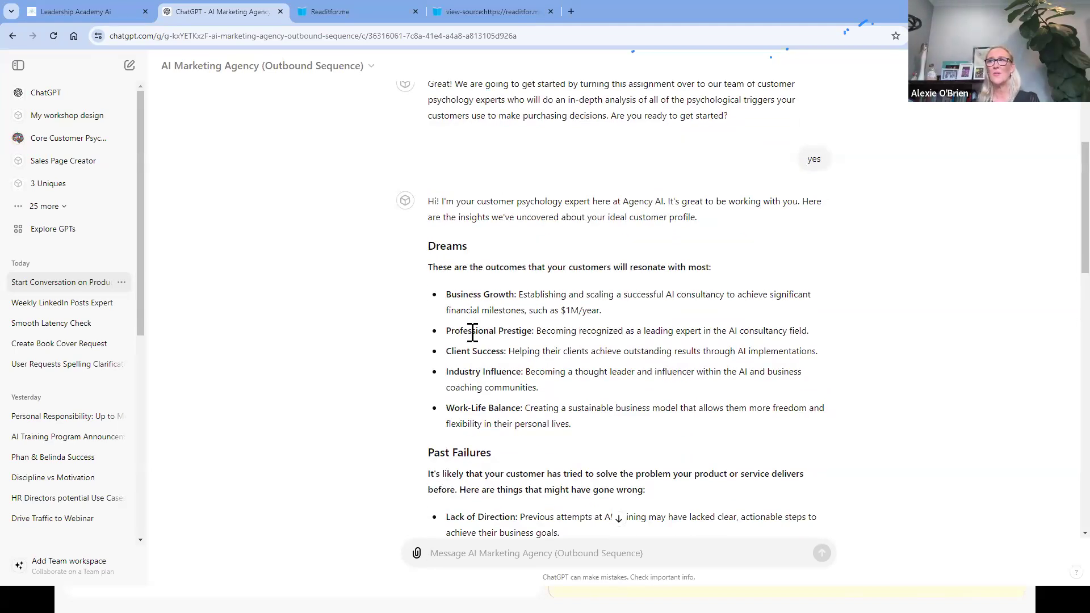
scroll(484, 333, down, 3)
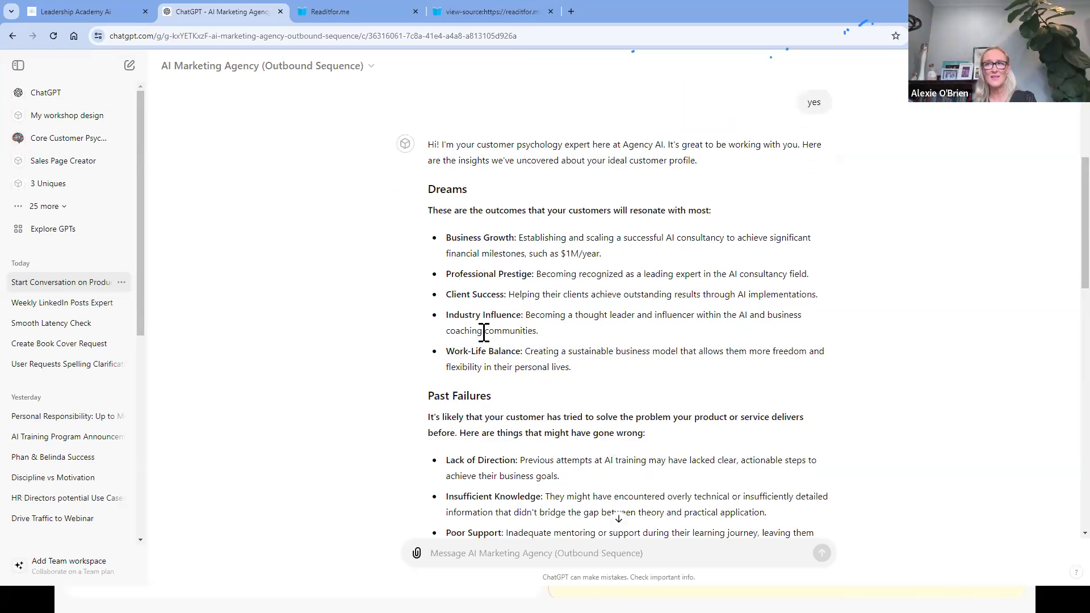
scroll(463, 309, down, 1)
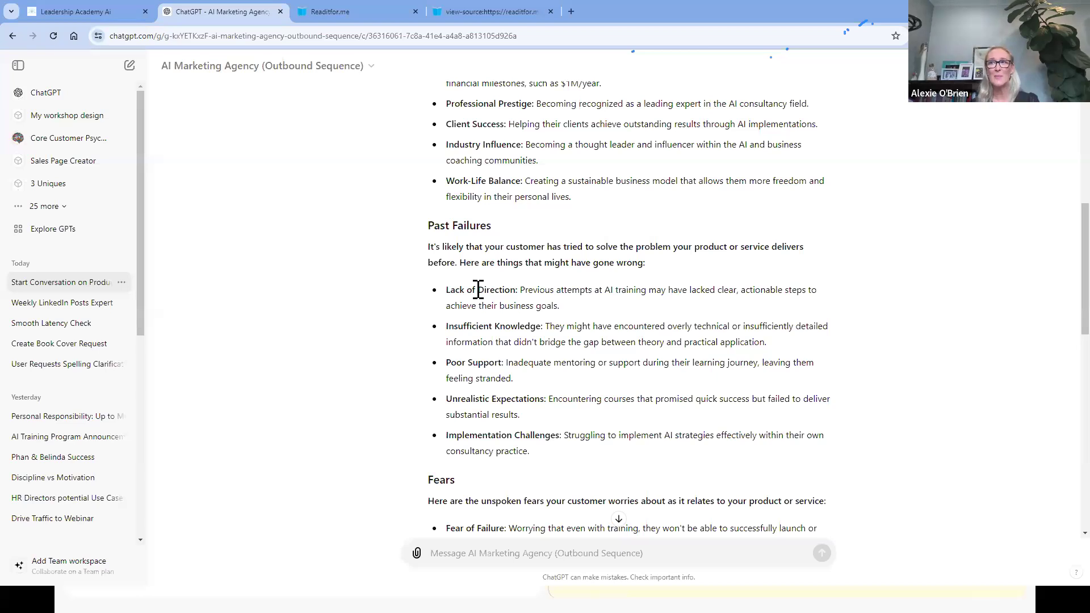
drag(428, 228, 467, 372)
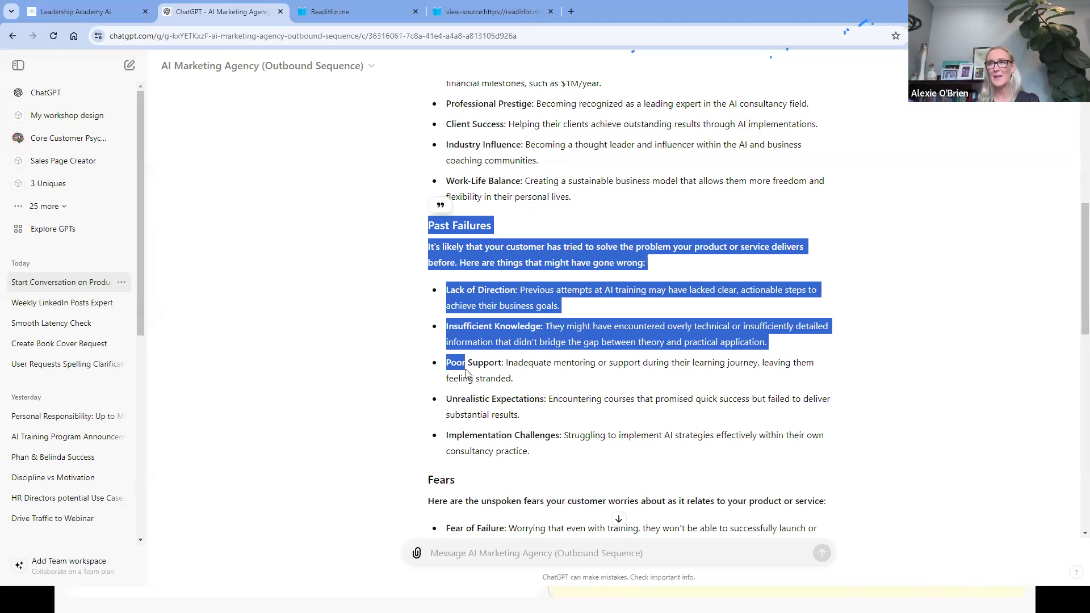
scroll(467, 373, down, 6)
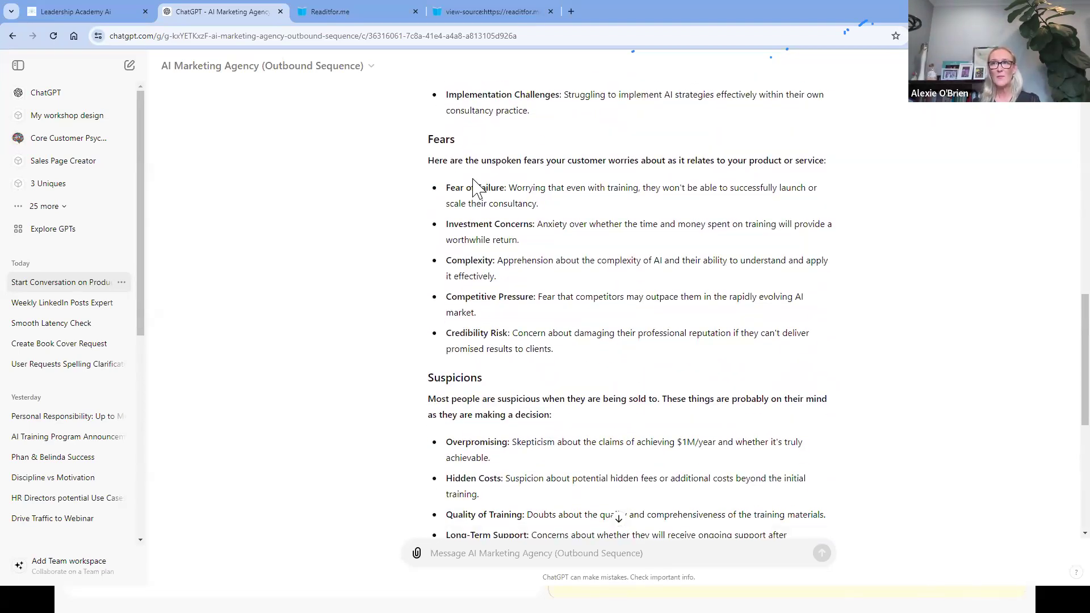
scroll(473, 180, down, 7)
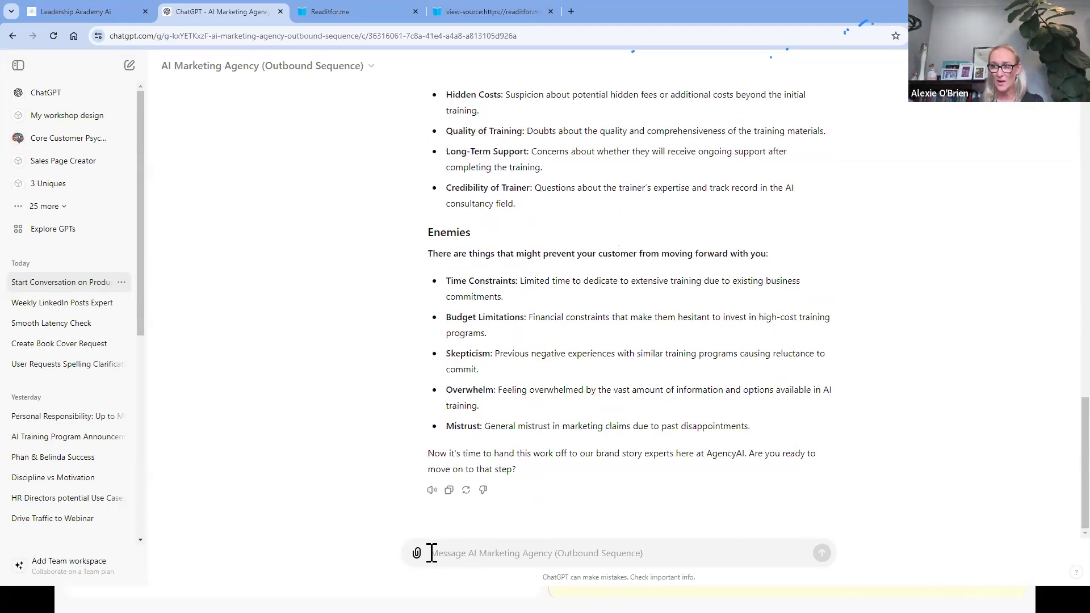
- Reply "yes" to hand the work to the brand story experts and review the brand story framework through to its end
text(yes)
key(Return)
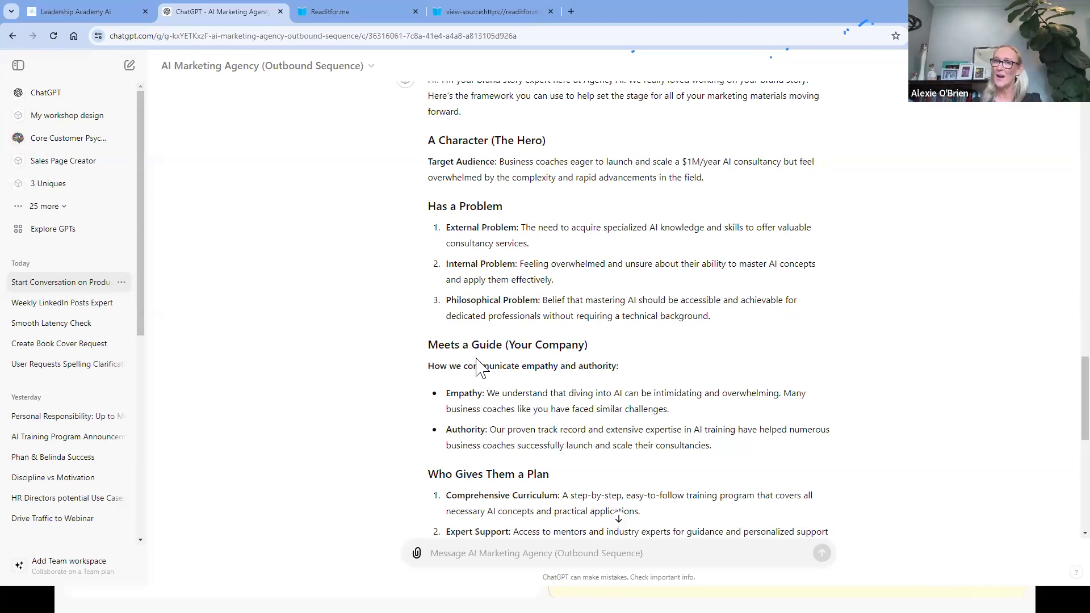
scroll(478, 352, down, 4)
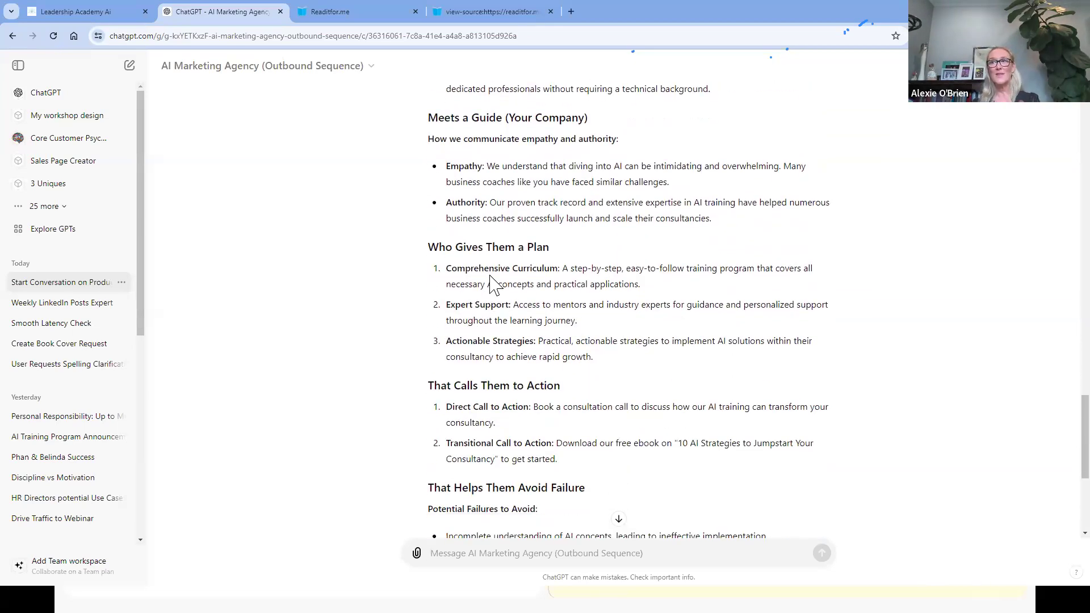
scroll(479, 342, down, 3)
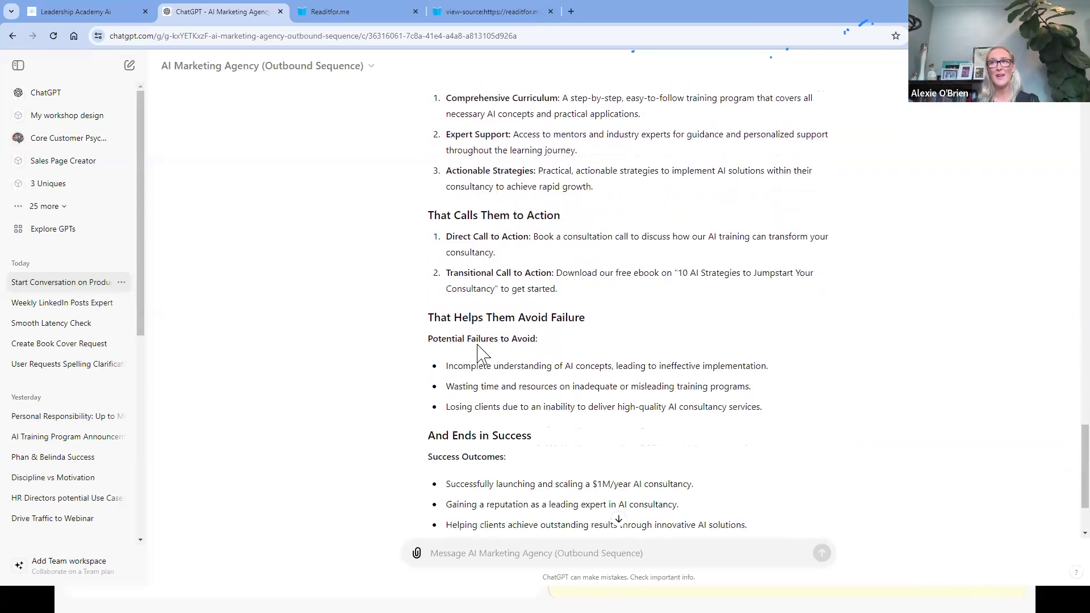
scroll(480, 344, down, 1)
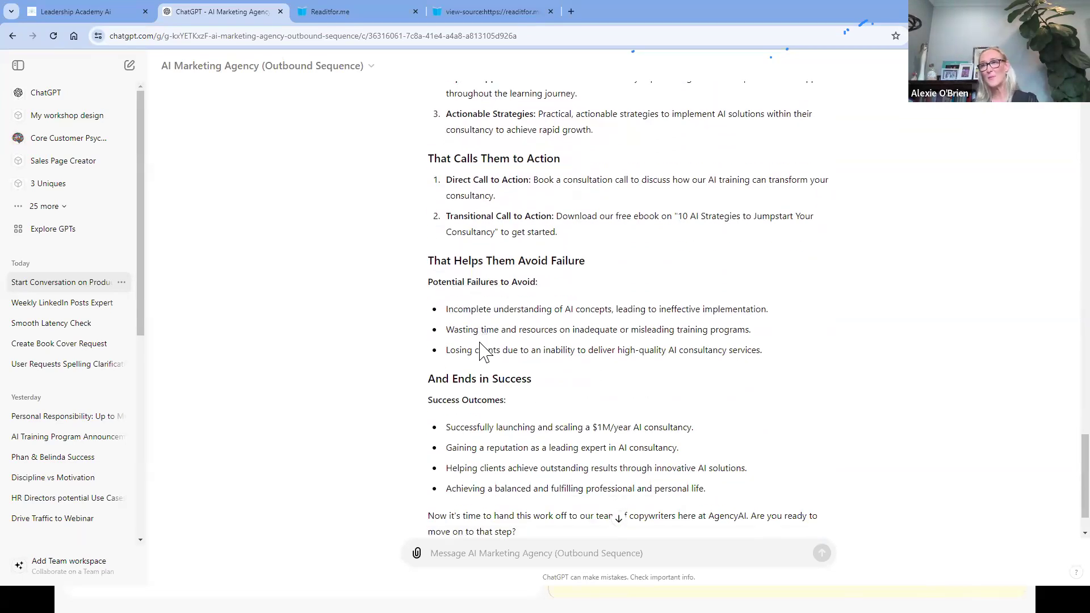
scroll(481, 343, down, 1)
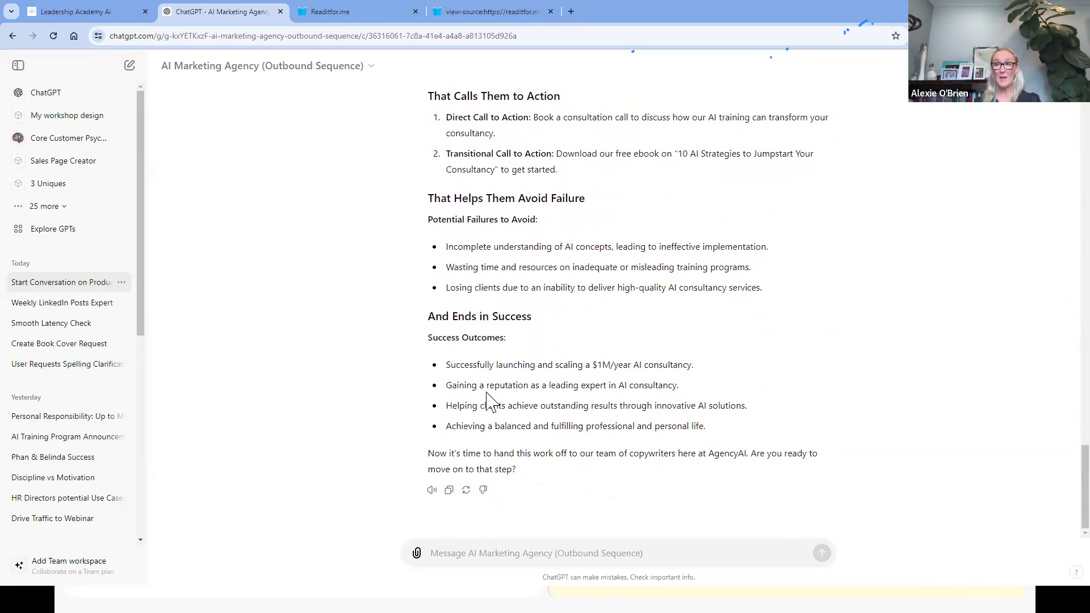
- Reply "yes" to hand the brand story work off to the copywriters
click(486, 542)
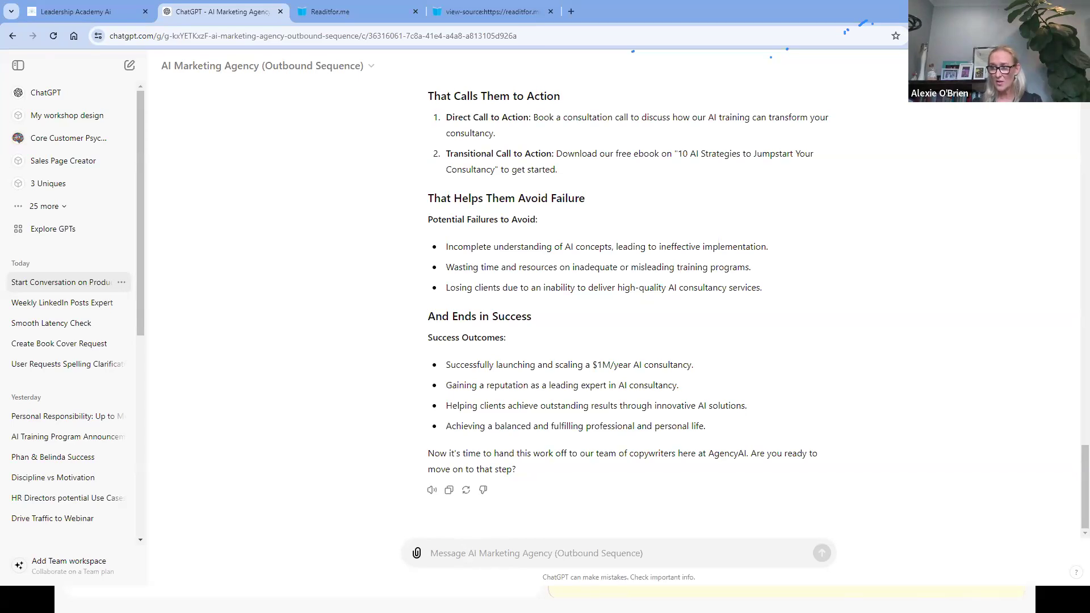
text(yes)
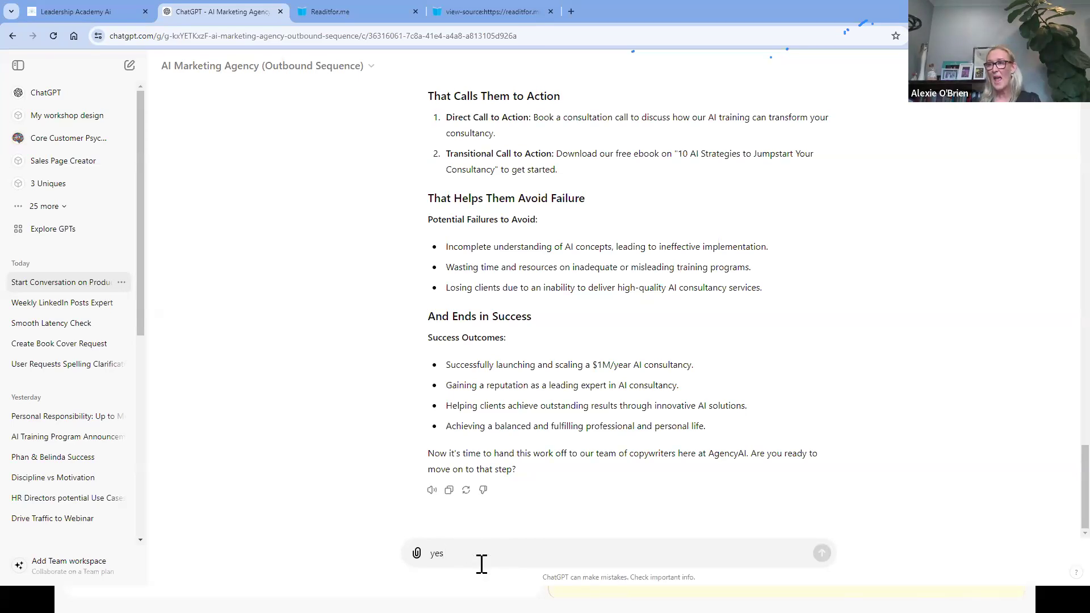
key(Return)
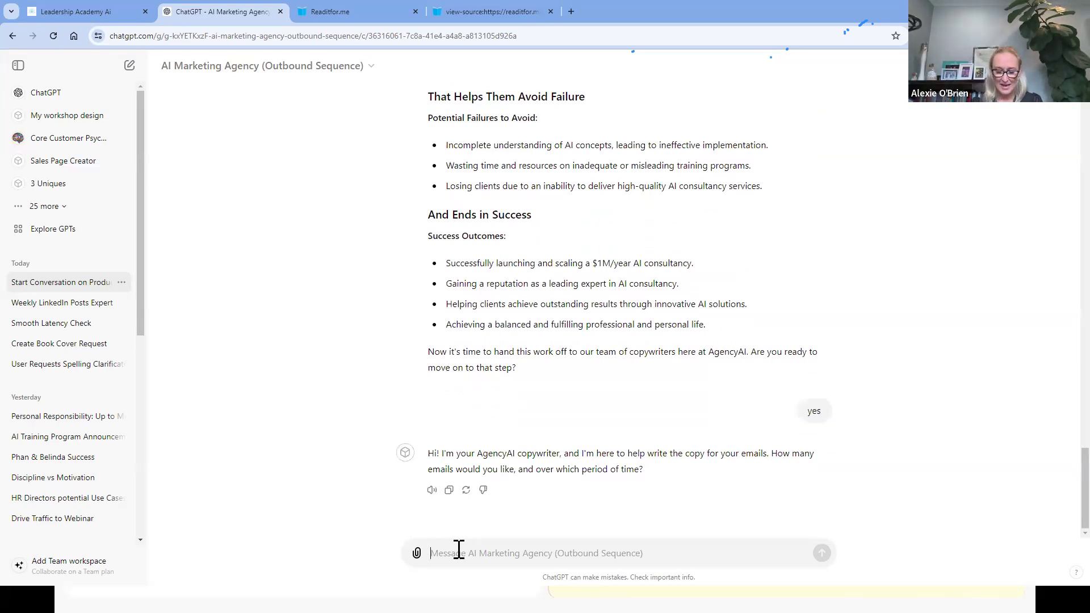
- Answer the copywriter's question on email count and period with "Week, M,w, F" and review the Monday, Wednesday and Friday email drafts
text(Week)
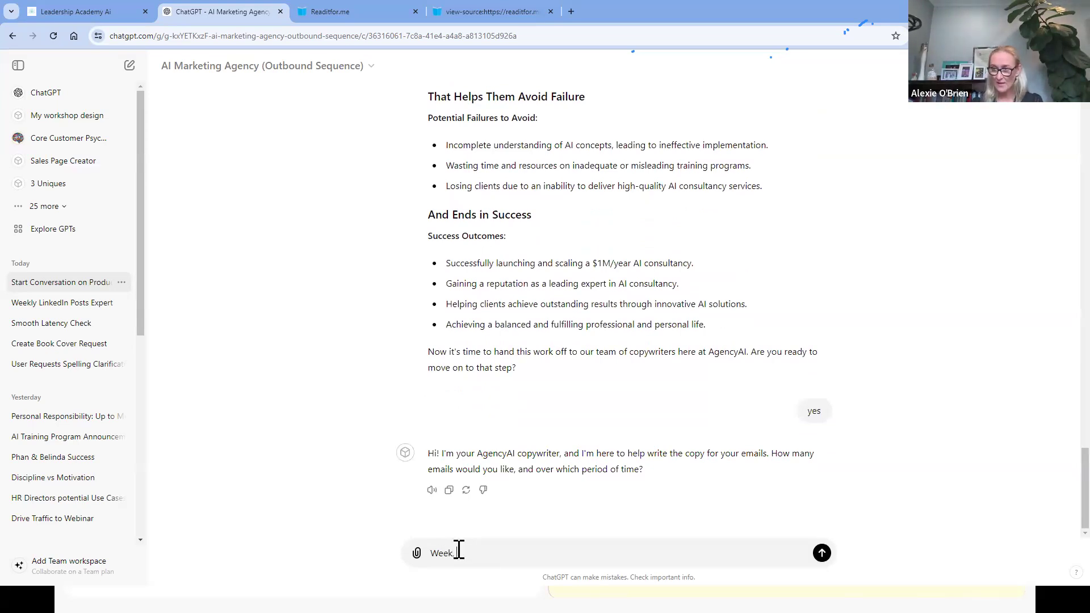
text(, M)
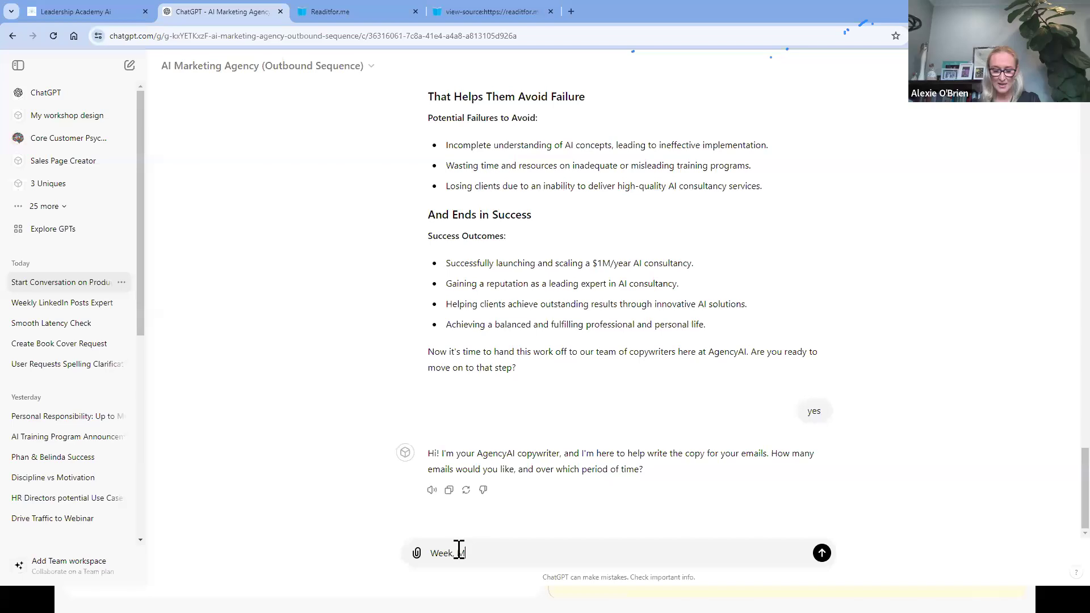
text(,w, F)
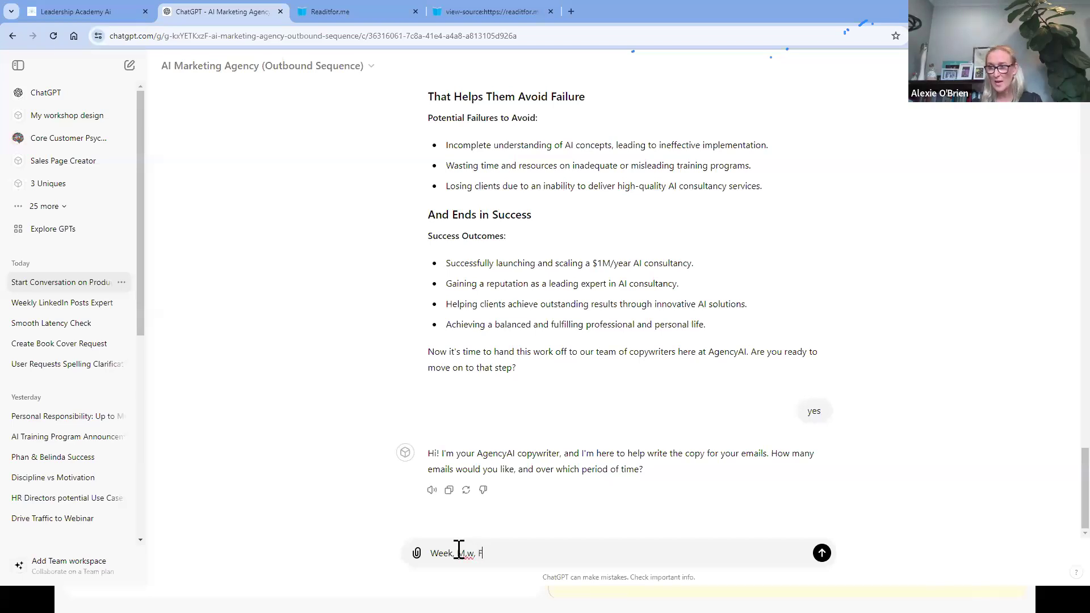
key(Return)
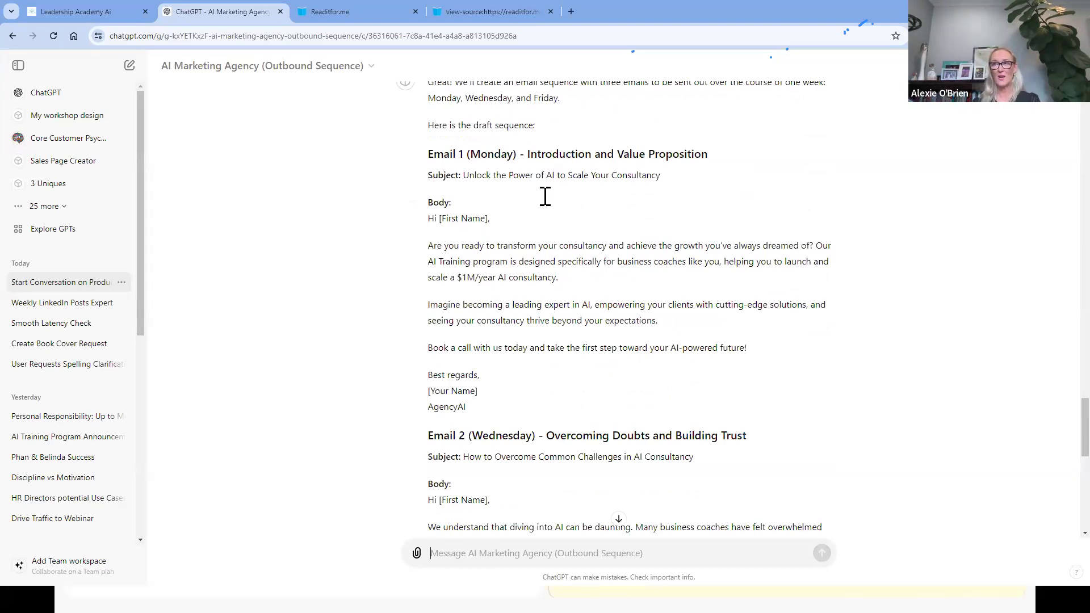
scroll(570, 318, down, 2)
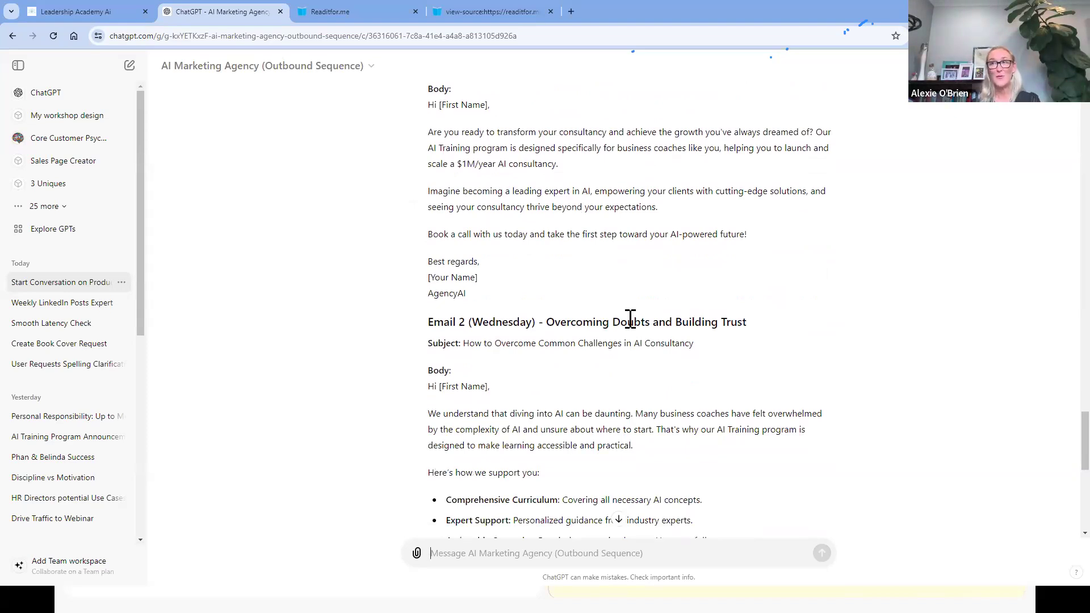
scroll(629, 343, down, 2)
scroll(629, 343, down, 5)
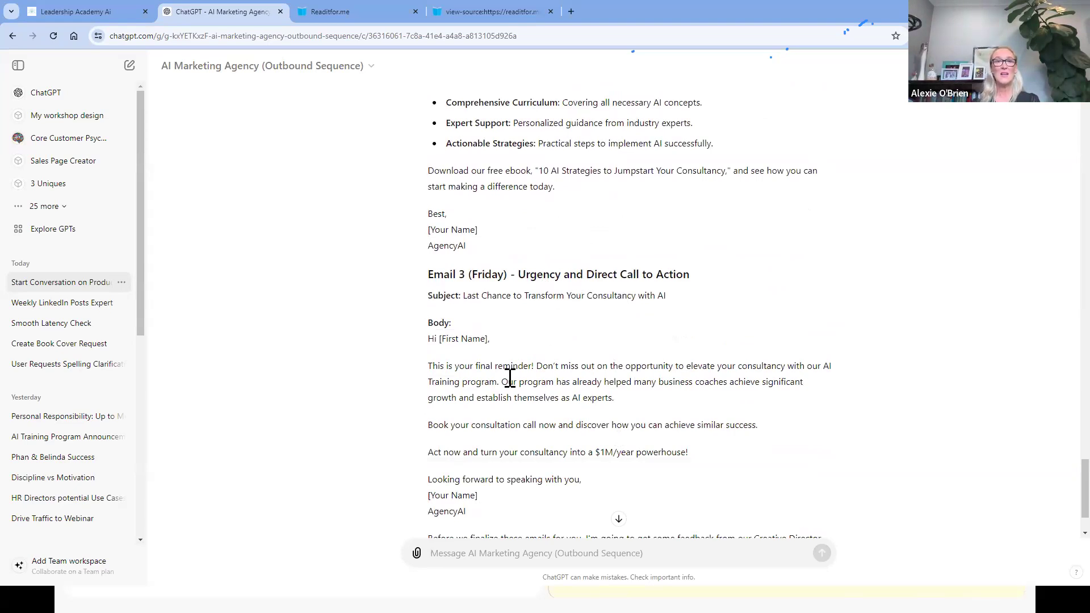
scroll(512, 378, down, 1)
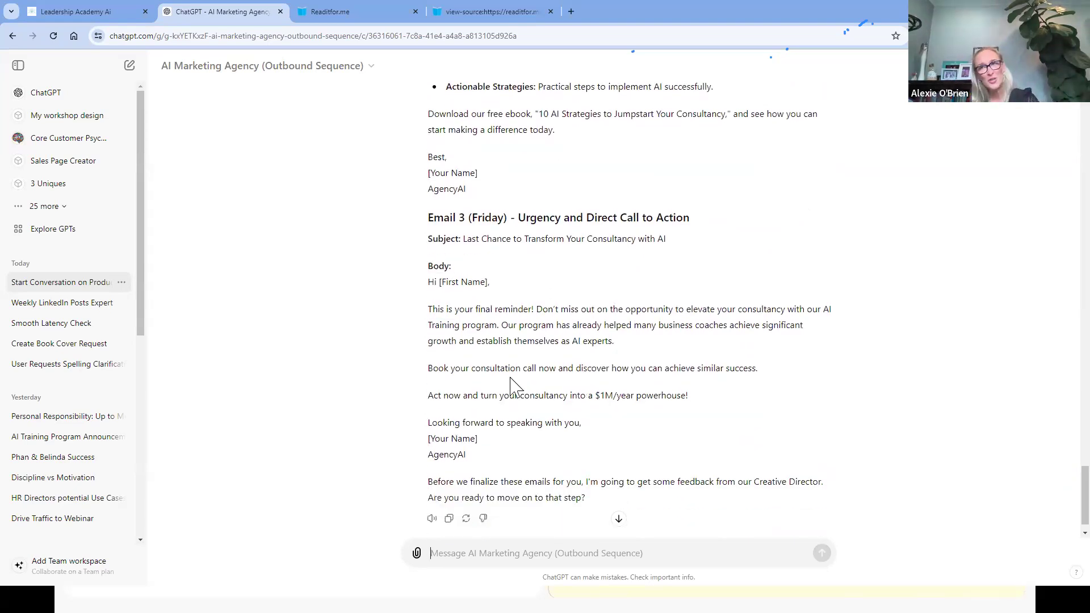
scroll(502, 510, down, 1)
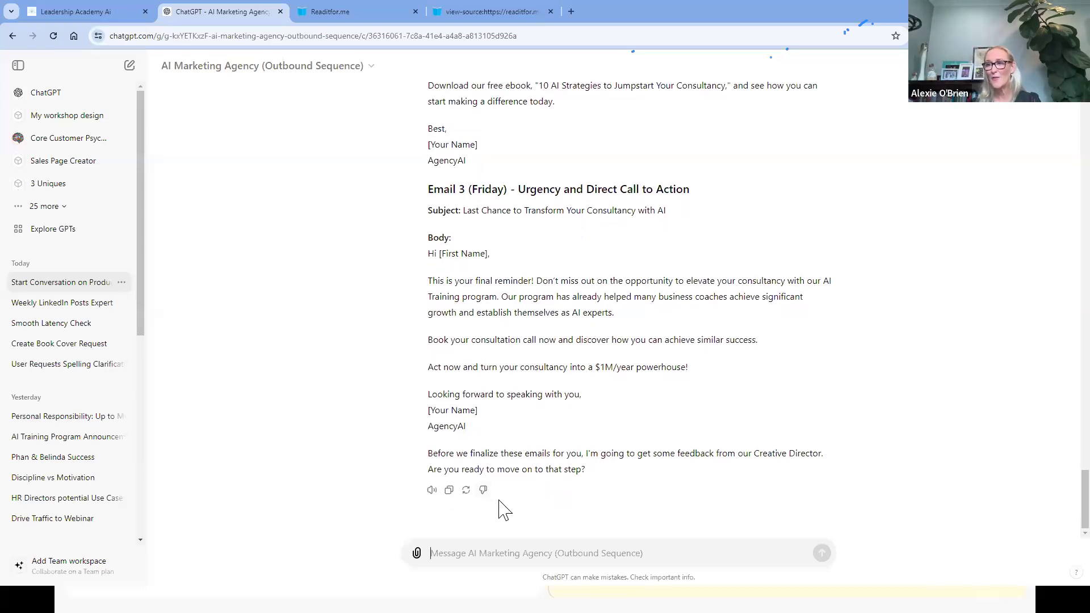
- Reply "yes" to get the Creative Director's feedback and review the suggestions and revised emails through to the tone adjustment section
click(483, 548)
text(yes)
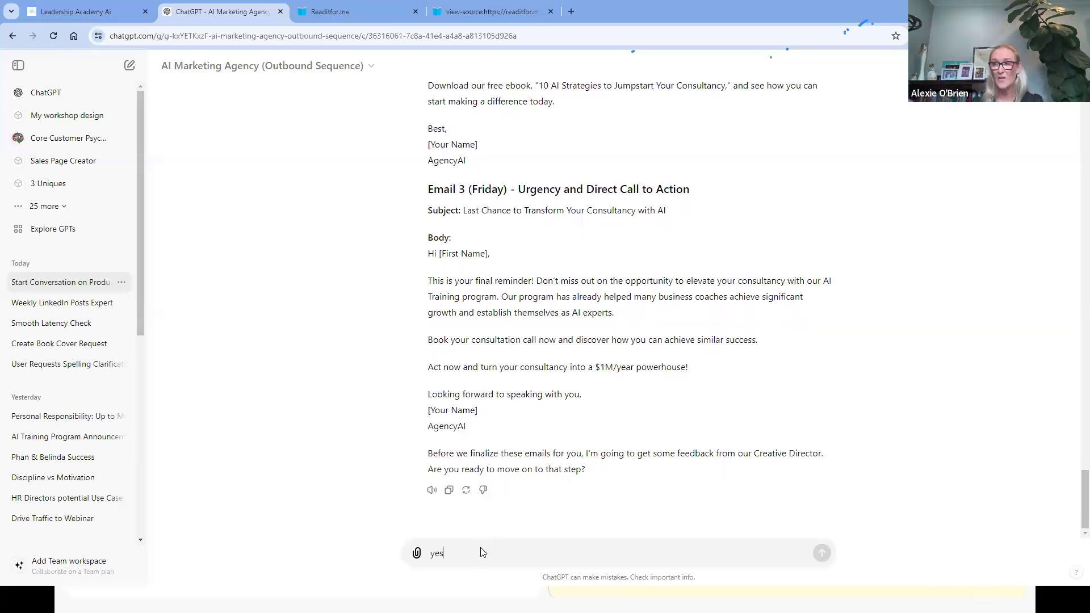
key(Return)
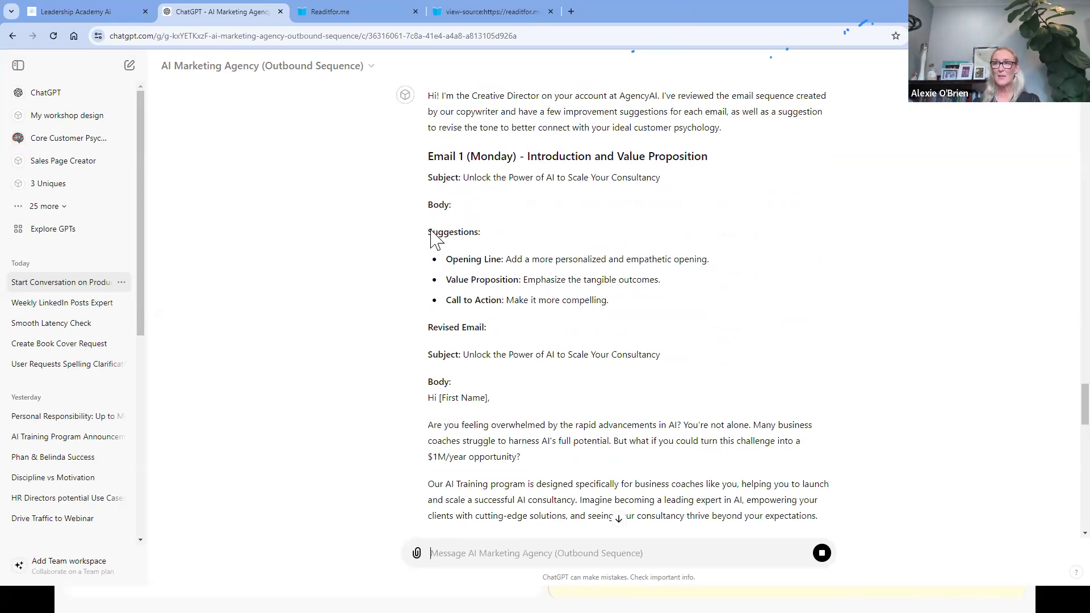
scroll(460, 230, down, 5)
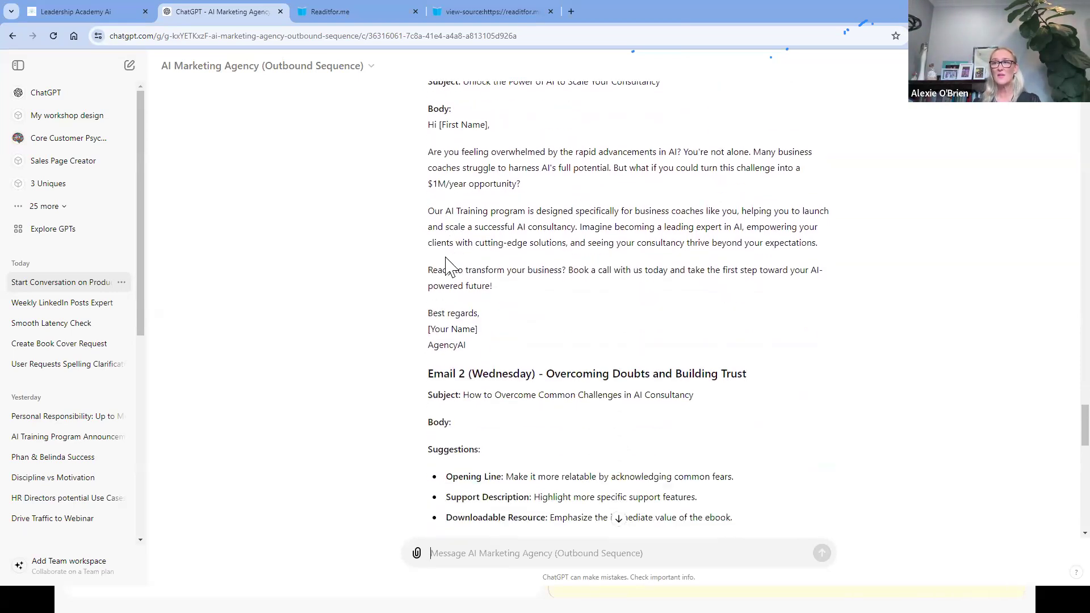
scroll(471, 260, down, 5)
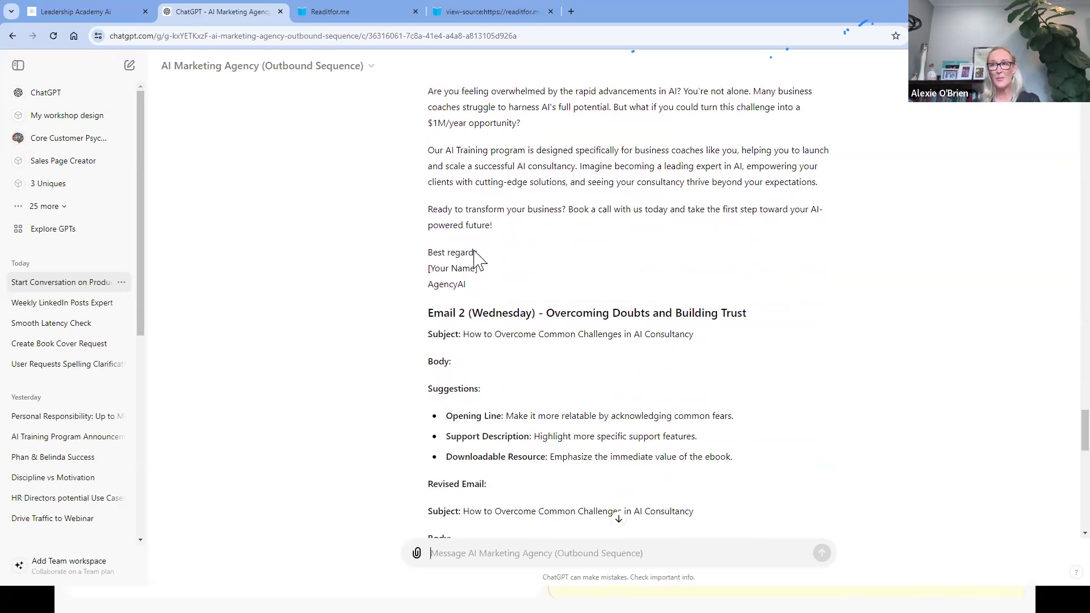
scroll(471, 260, down, 12)
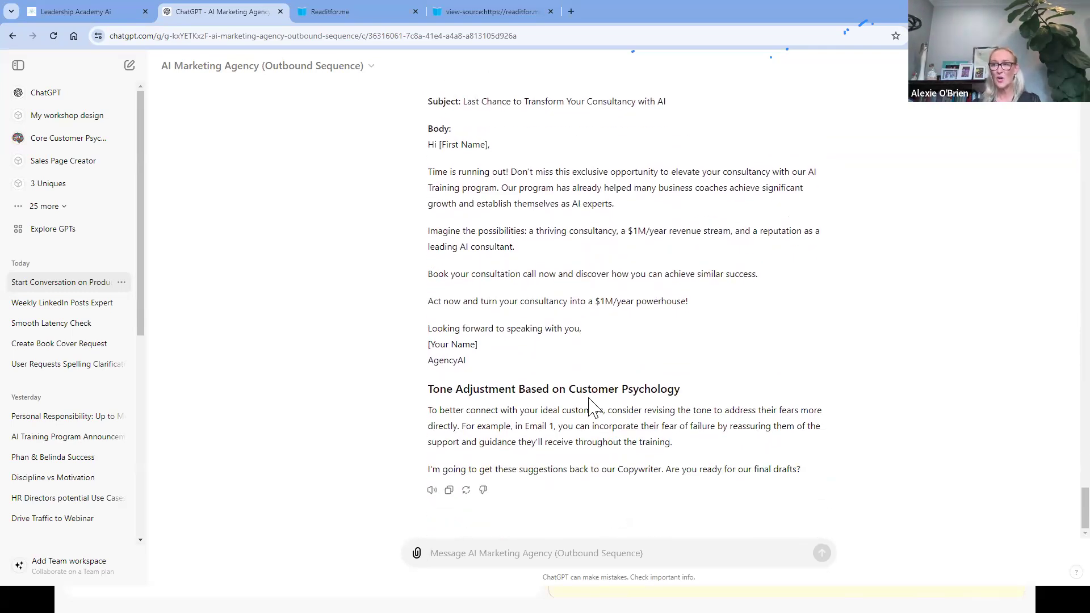
- Reply "yes" to request the final email drafts and "yes" again to wrap up the project with the account manager
click(494, 559)
text(yes)
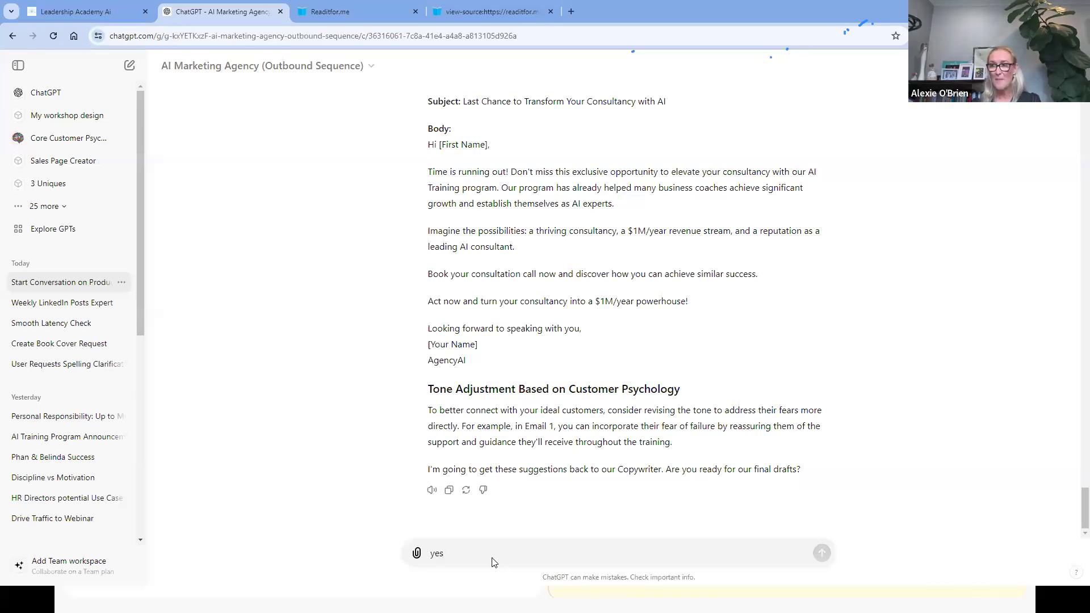
key(Return)
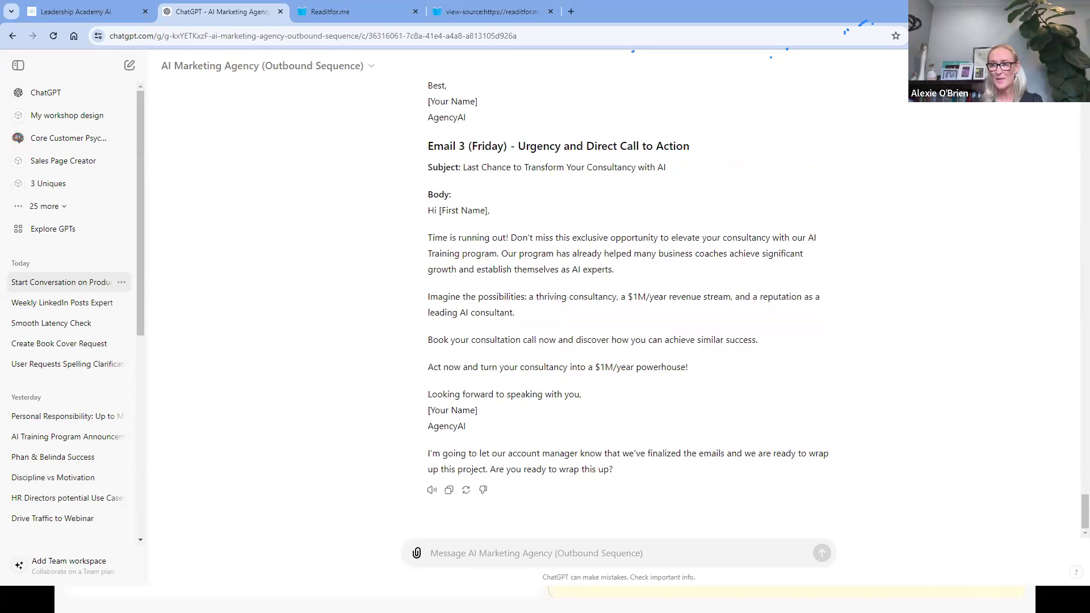
text(yes)
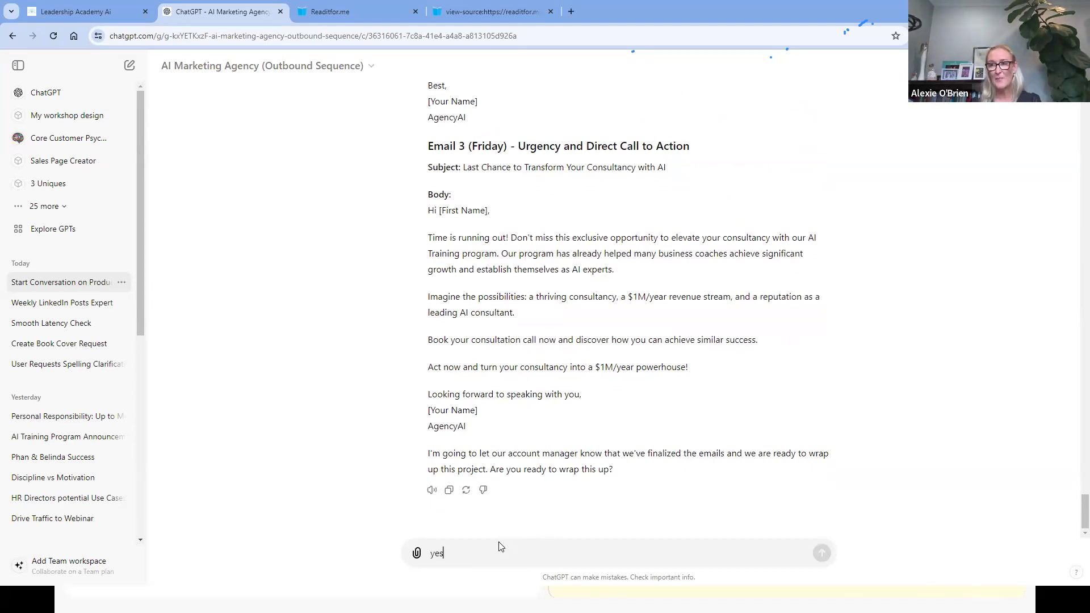
key(Return)
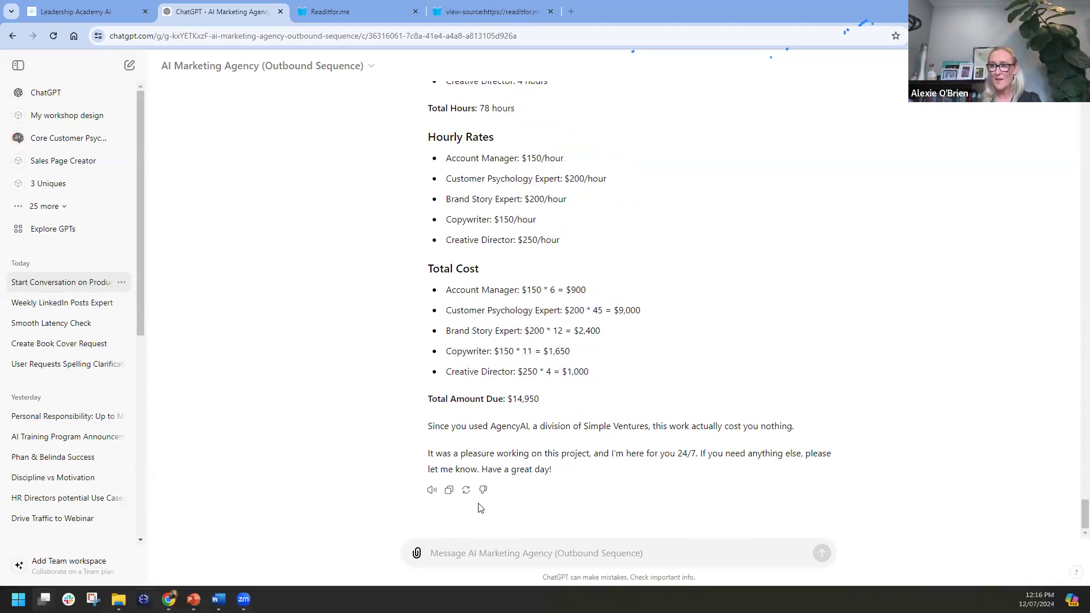
- Switch to the PowerPoint slide show and advance past the "Agency AI Tool" workflow slide to "For the first time, provable ROI"
key(super+Tab)
click(674, 330)
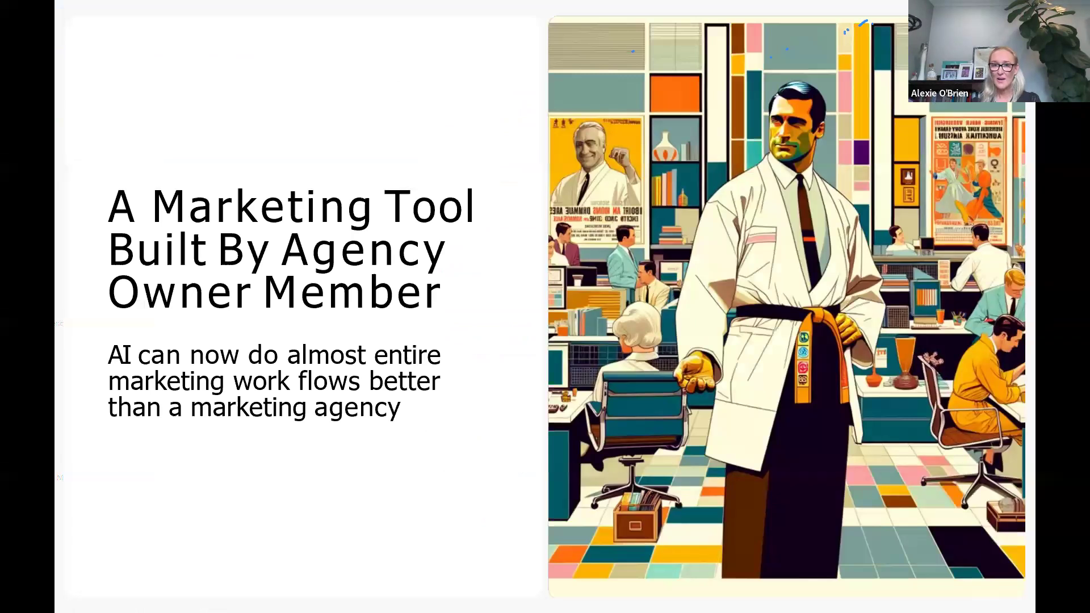
key(Right)
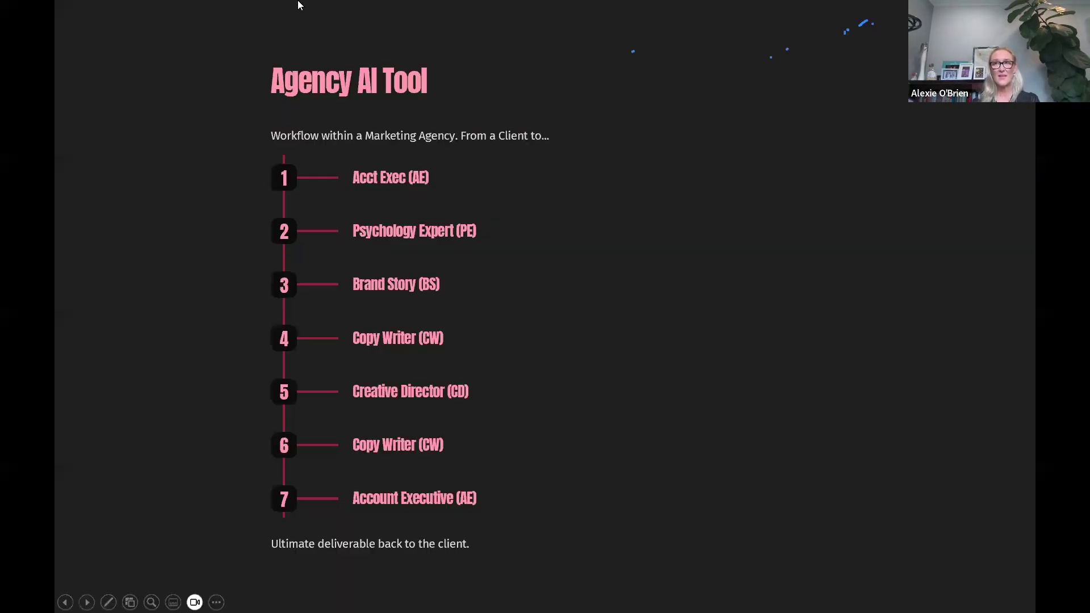
click(189, 181)
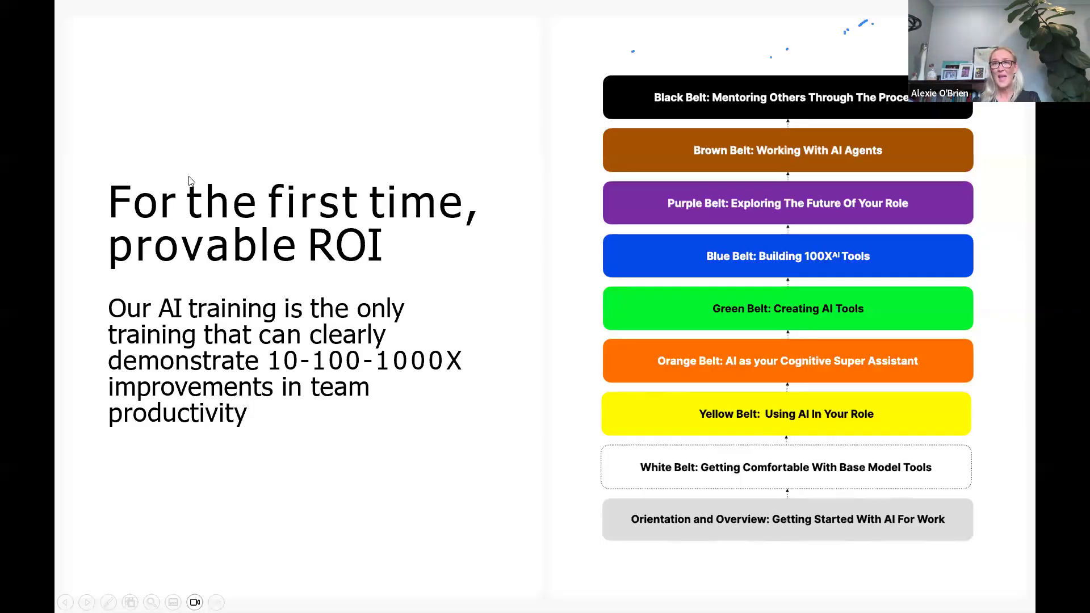